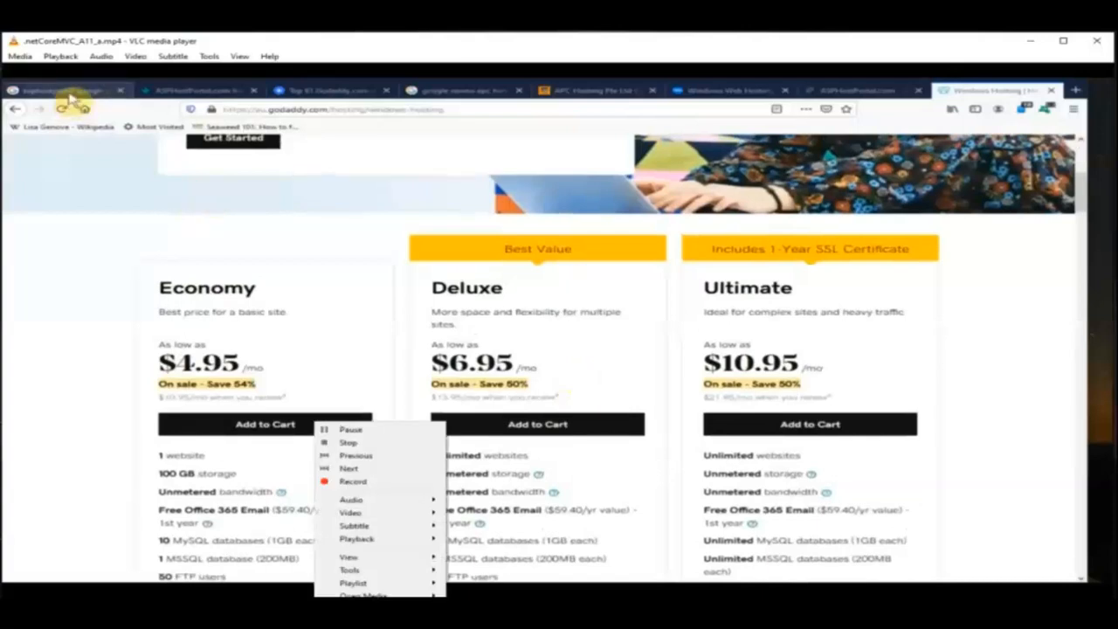
- Close VLC's right-click menu so the video keeps playing
{"action": "key", "text": "Escape"}
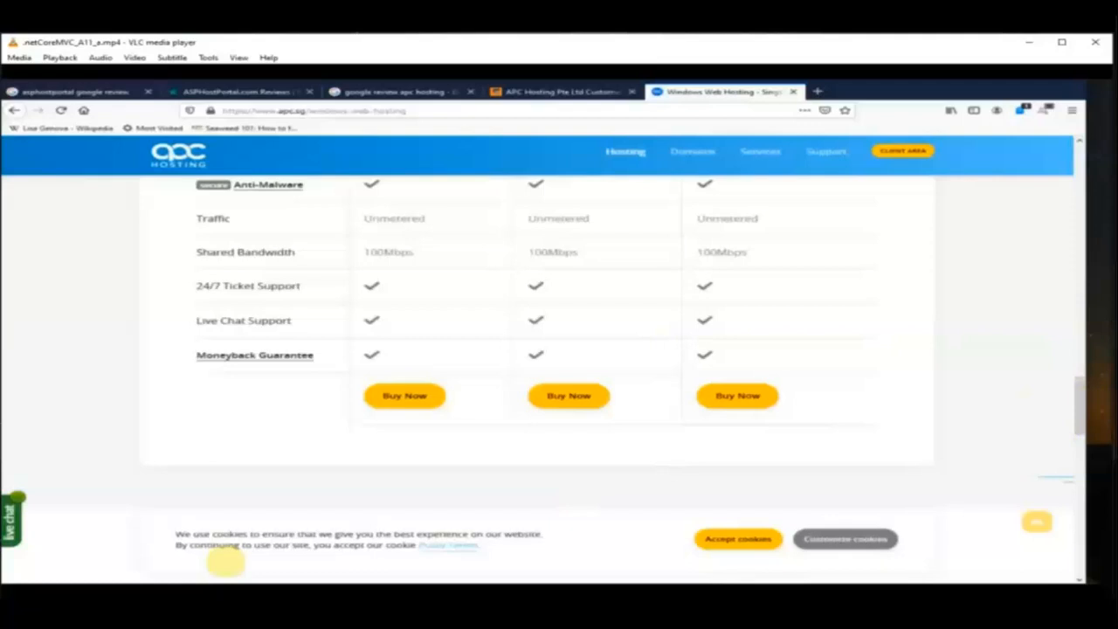
- Let playback reach APC Hosting's Windows Web Hosting plan comparison table
{"action": "mouse_move", "coordinate": [642, 168]}
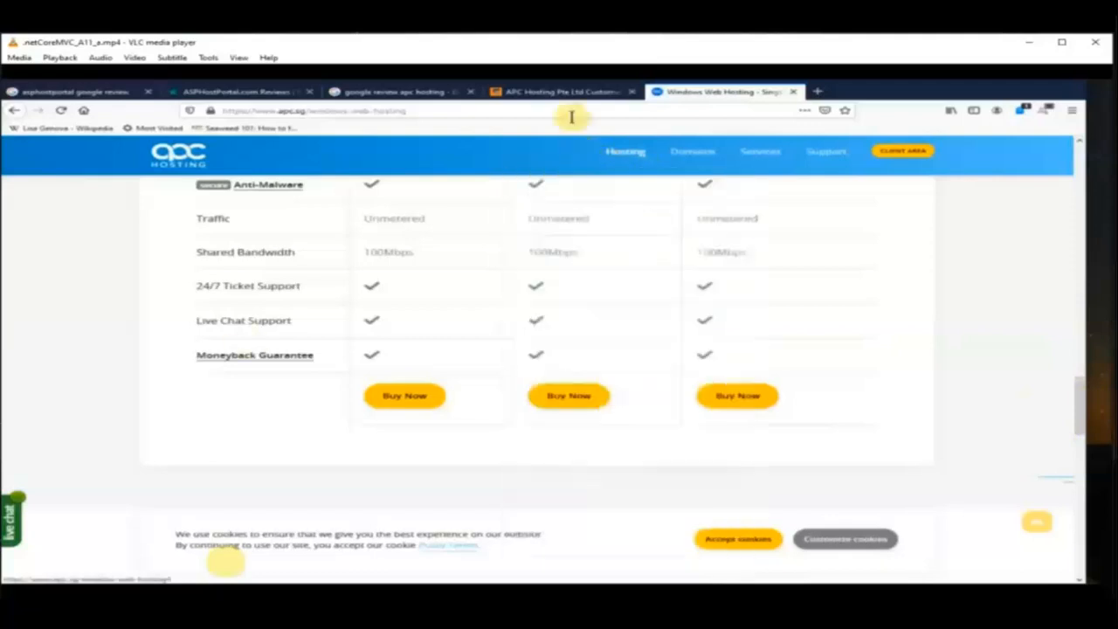
- In a new tab, search Google for whtop and open the WHTop website
{"action": "left_click", "coordinate": [817, 90]}
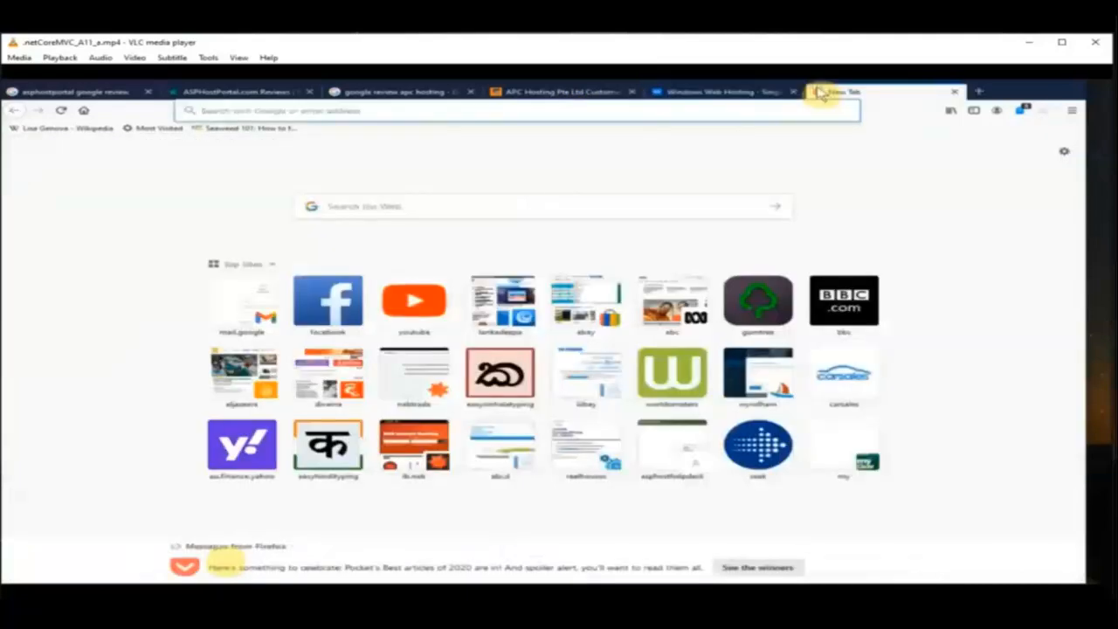
{"action": "left_click", "coordinate": [330, 206]}
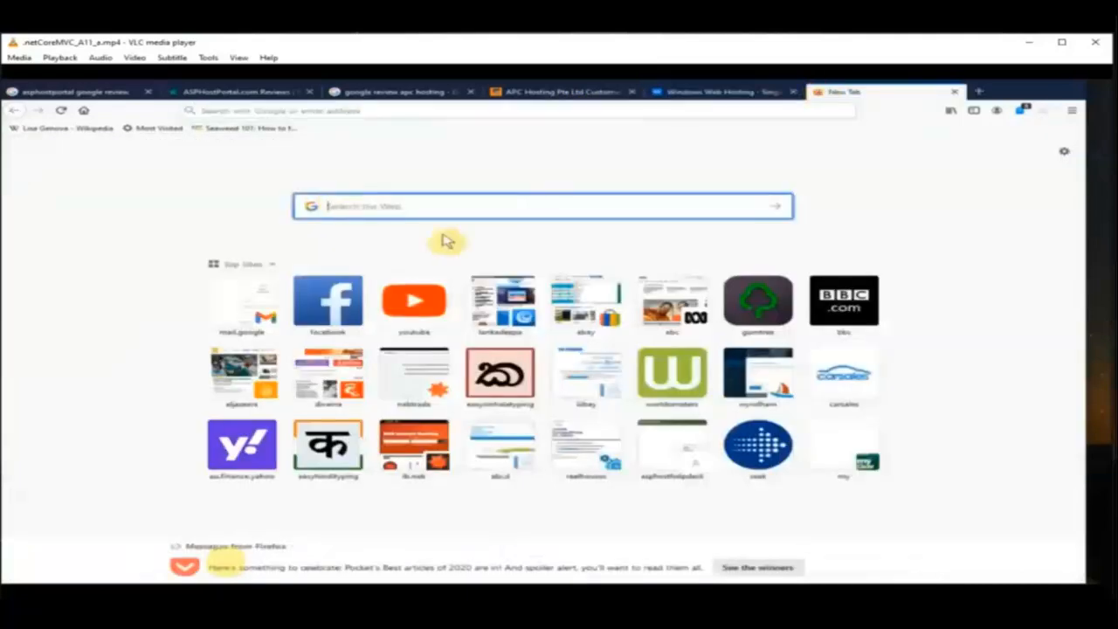
{"action": "type", "text": "whtop"}
{"action": "key", "text": "Return"}
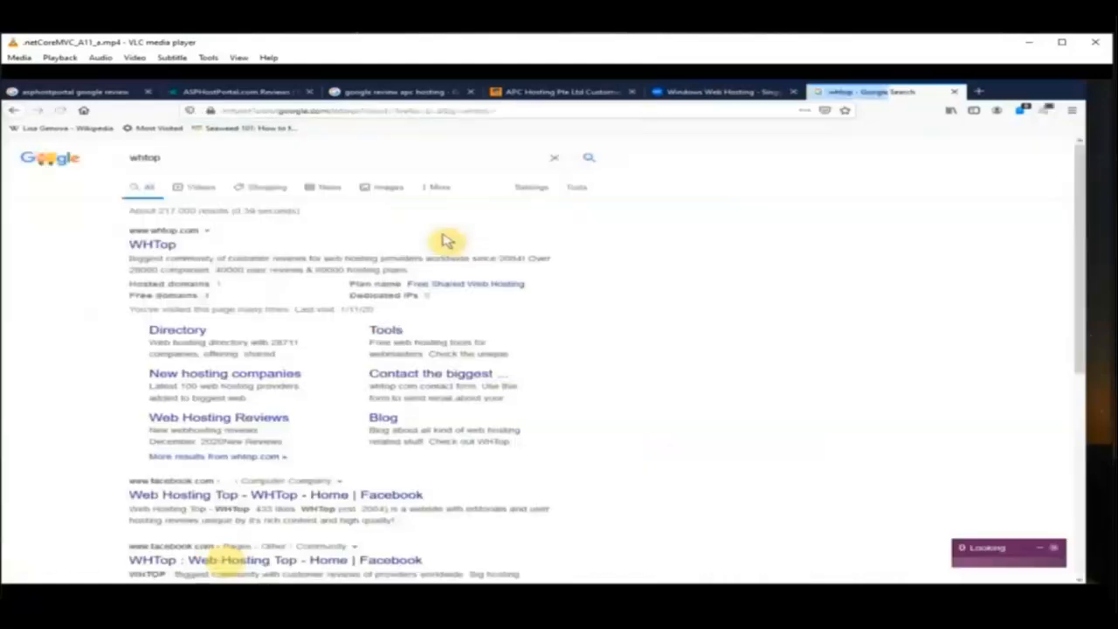
{"action": "left_click", "coordinate": [155, 246]}
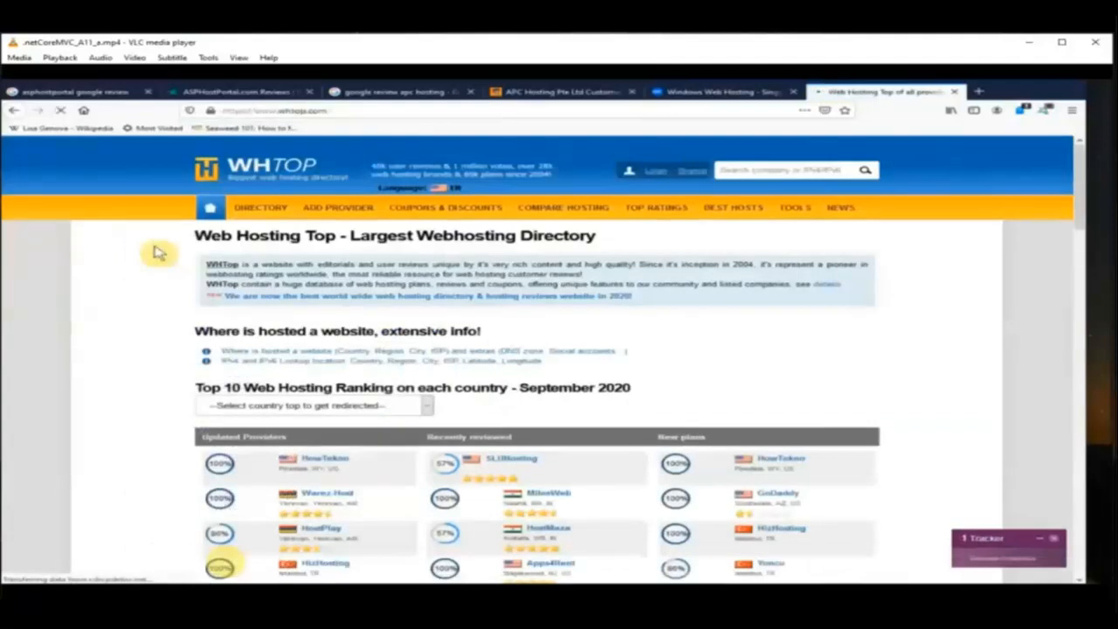
- Open WHTop's United Kingdom top 10 list, glance at eUK Host's review, and browse further down
{"action": "mouse_move", "coordinate": [1083, 196]}
{"action": "left_mouse_down"}
{"action": "mouse_move", "coordinate": [1086, 227]}
{"action": "mouse_move", "coordinate": [1085, 175]}
{"action": "left_mouse_up"}
{"action": "left_click", "coordinate": [426, 405]}
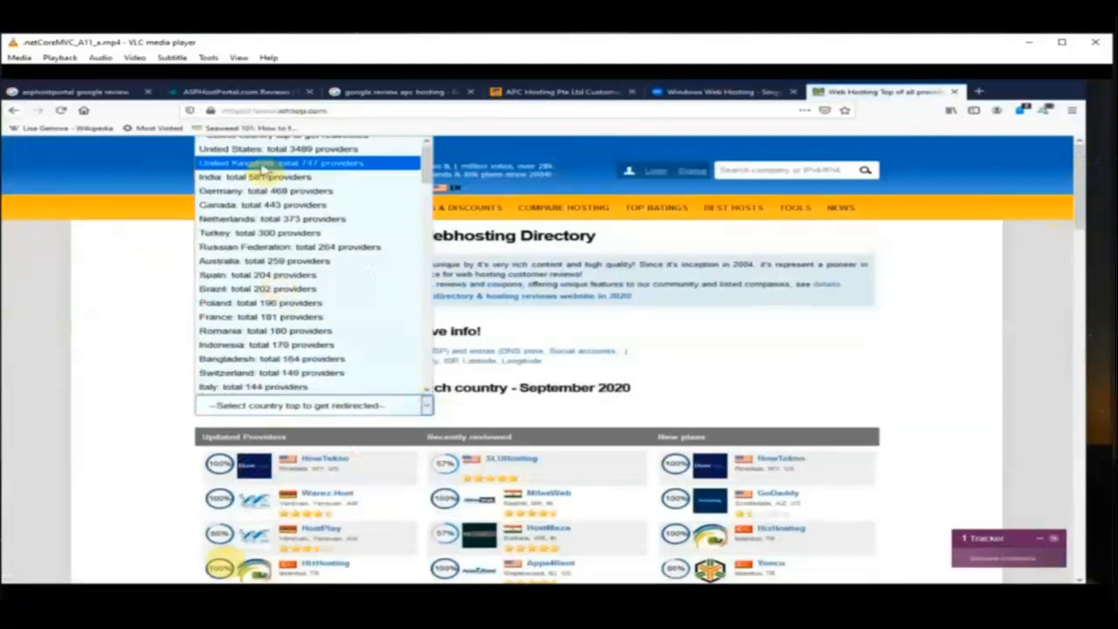
{"action": "left_click", "coordinate": [262, 163]}
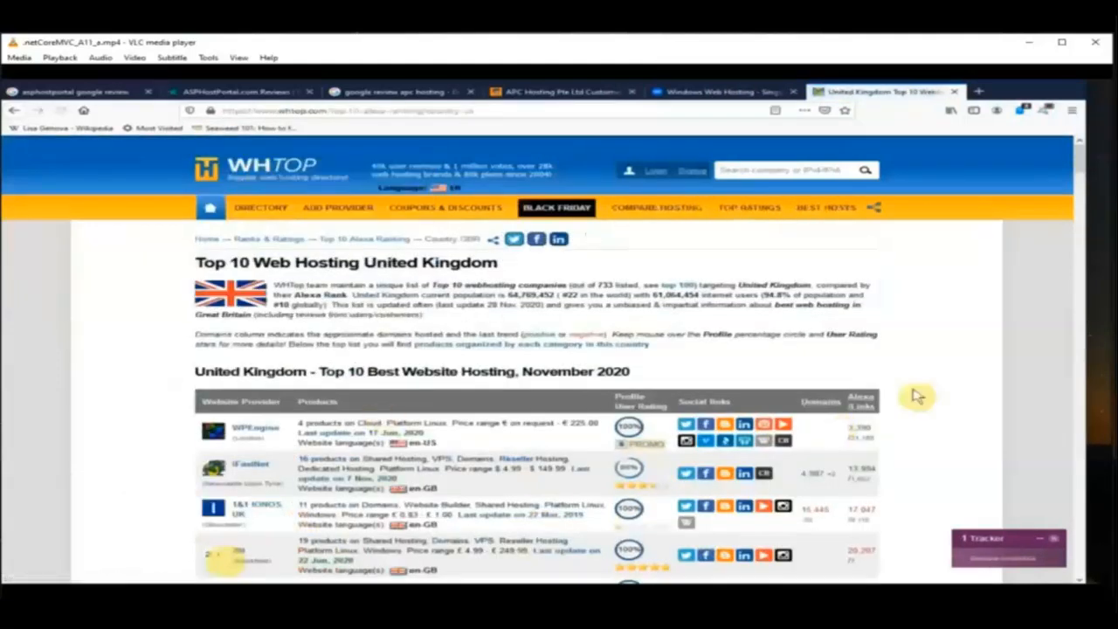
{"action": "scroll", "coordinate": [1079, 180], "scroll_direction": "down", "scroll_amount": 10}
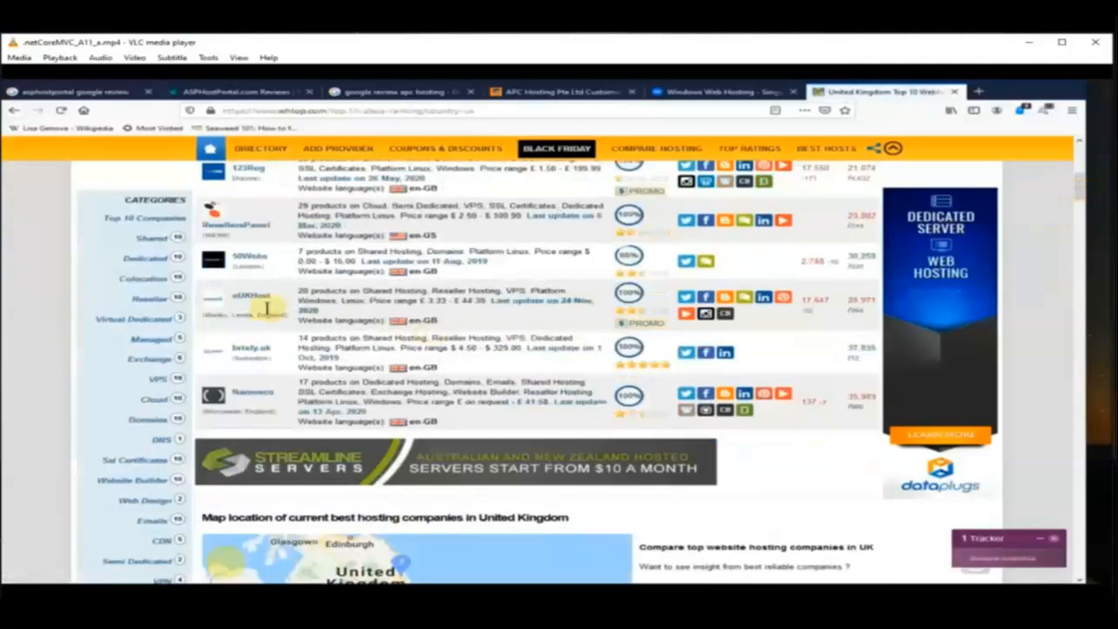
{"action": "left_click", "coordinate": [249, 298]}
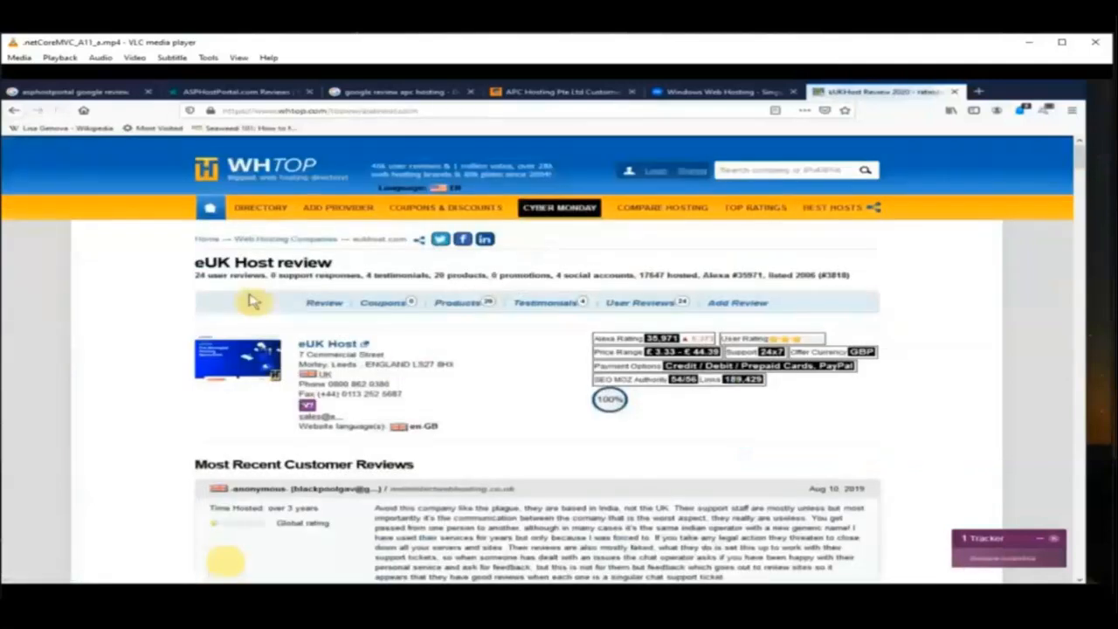
{"action": "left_click", "coordinate": [16, 111]}
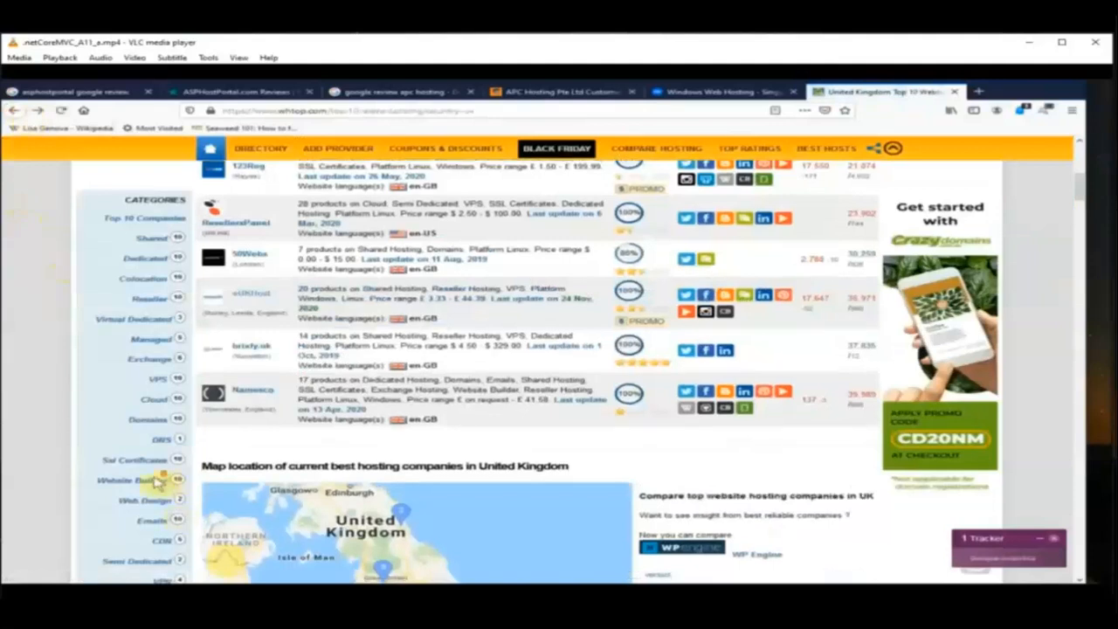
{"action": "scroll", "coordinate": [157, 482], "scroll_direction": "down", "scroll_amount": 2}
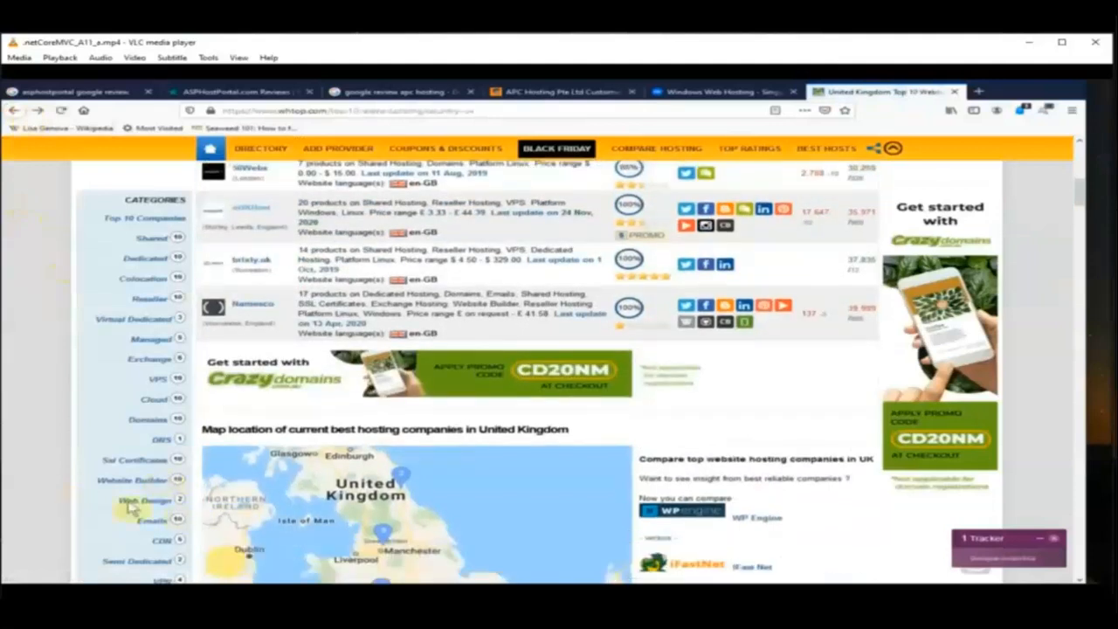
{"action": "scroll", "coordinate": [1081, 200], "scroll_direction": "down", "scroll_amount": 3}
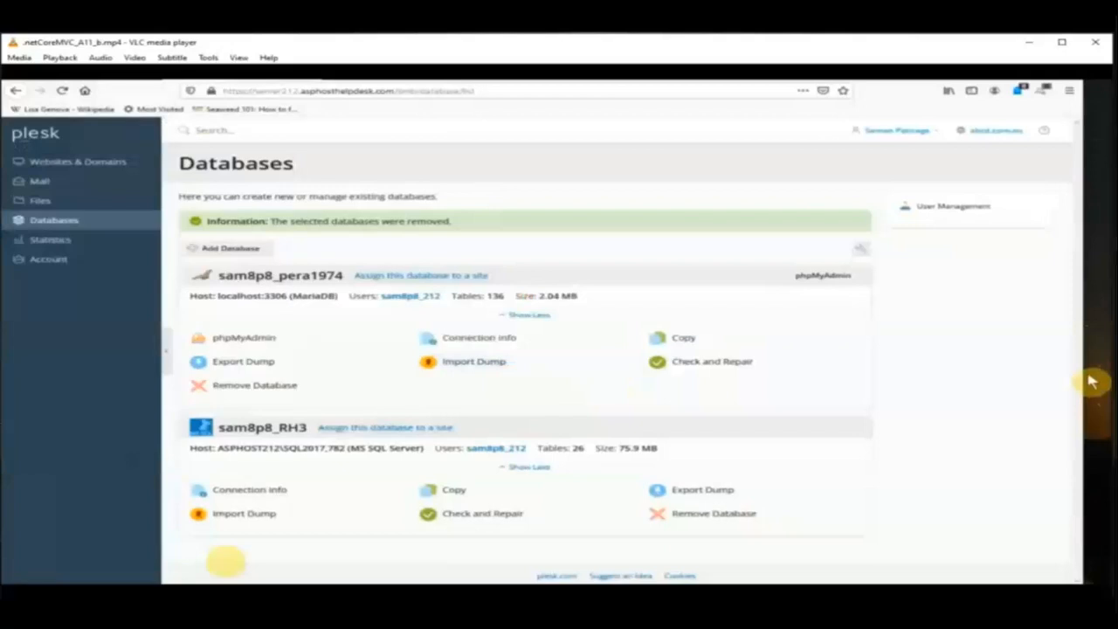
- Add a database named stBay on the ASPHOST212 MS SQL Server, keeping No related sites
{"action": "left_click", "coordinate": [219, 250]}
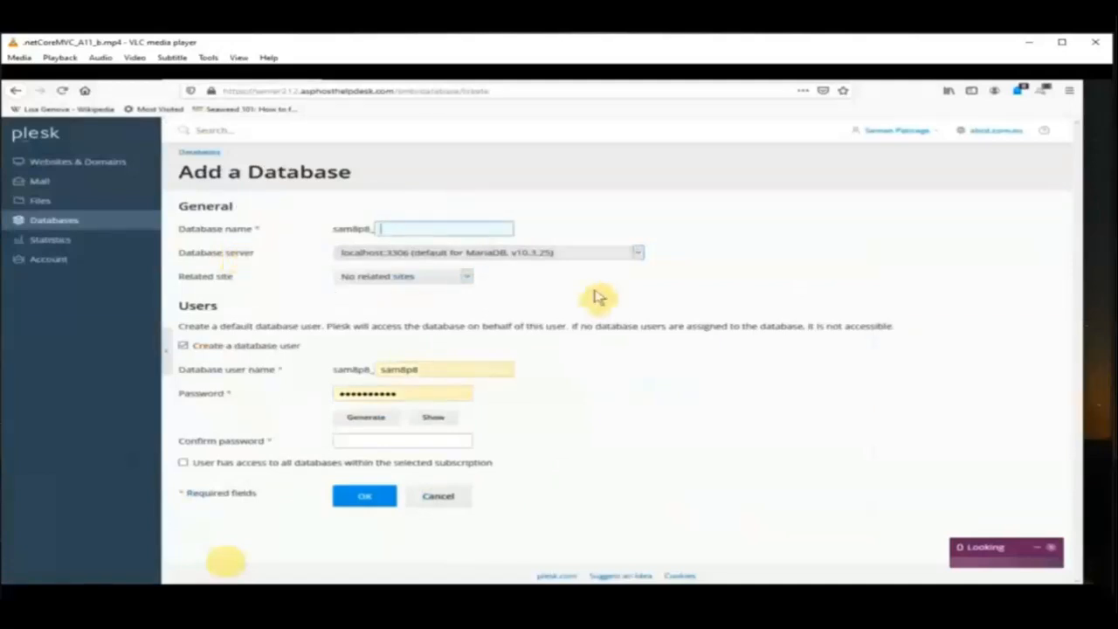
{"action": "type", "text": "stBay"}
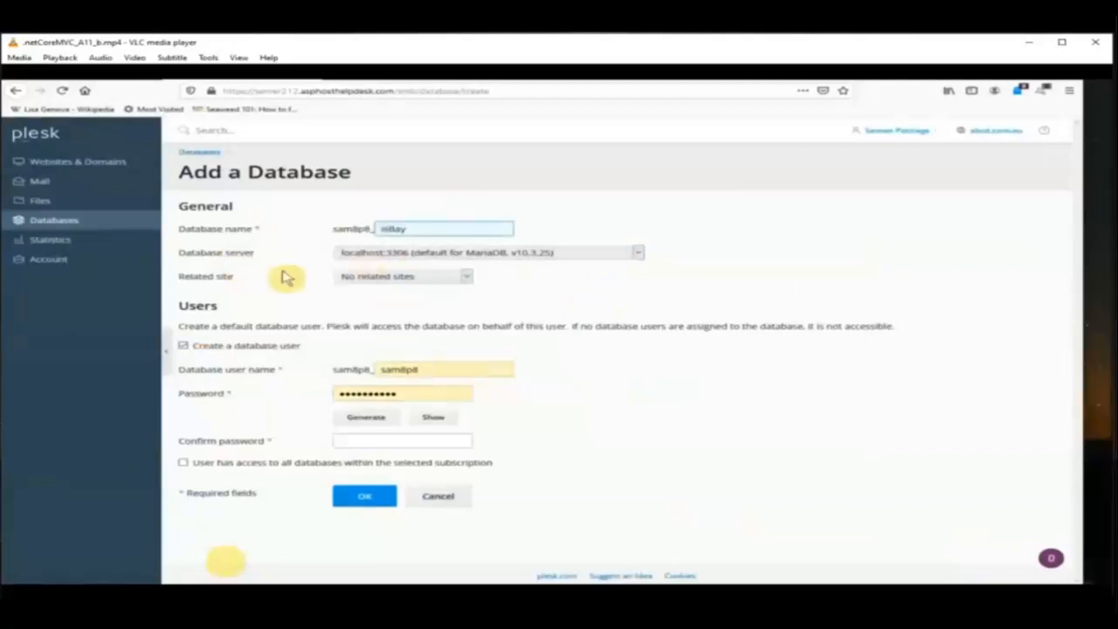
{"action": "left_click", "coordinate": [638, 253]}
{"action": "left_click", "coordinate": [497, 281]}
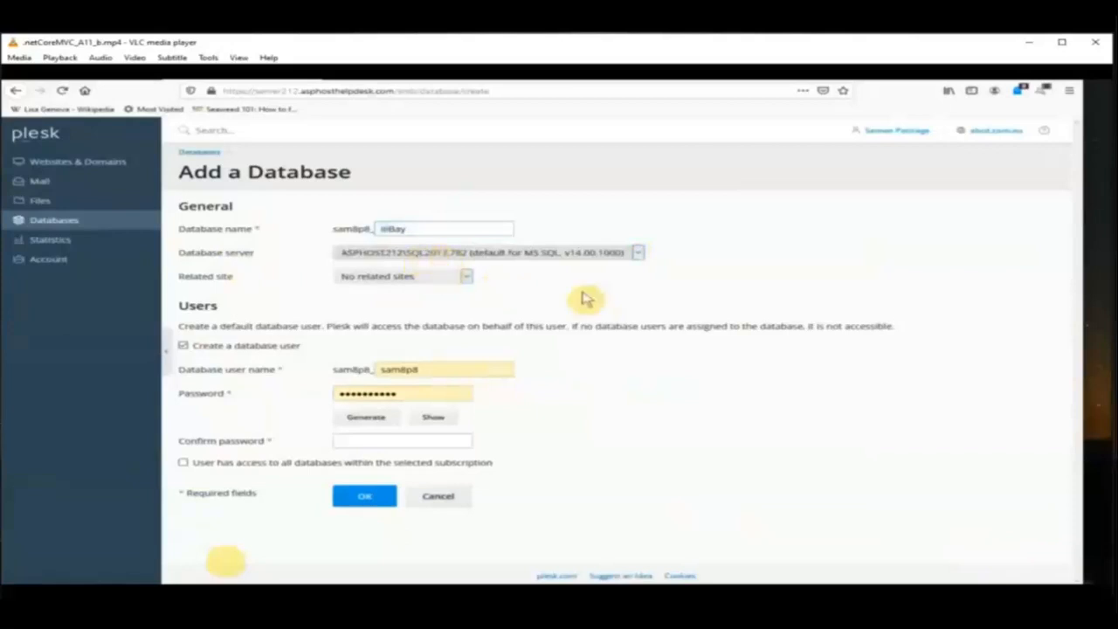
{"action": "left_click", "coordinate": [466, 278]}
{"action": "left_click", "coordinate": [467, 277]}
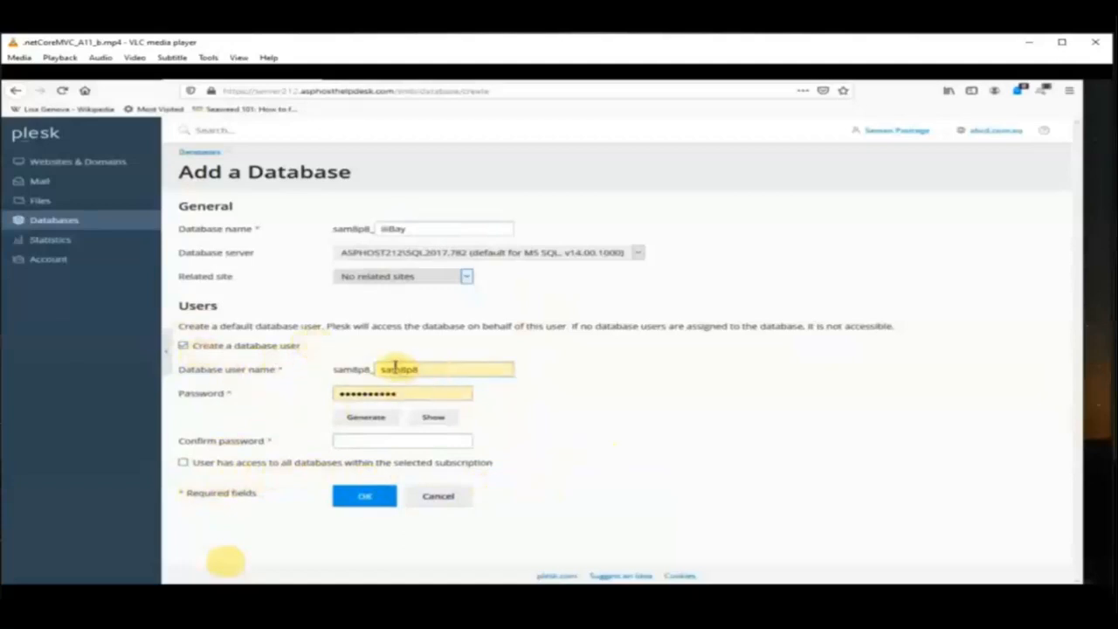
- Set the database user to iiiBay, enter and confirm its password, and submit the database
{"action": "left_click_drag", "start_coordinate": [376, 368], "coordinate": [492, 367]}
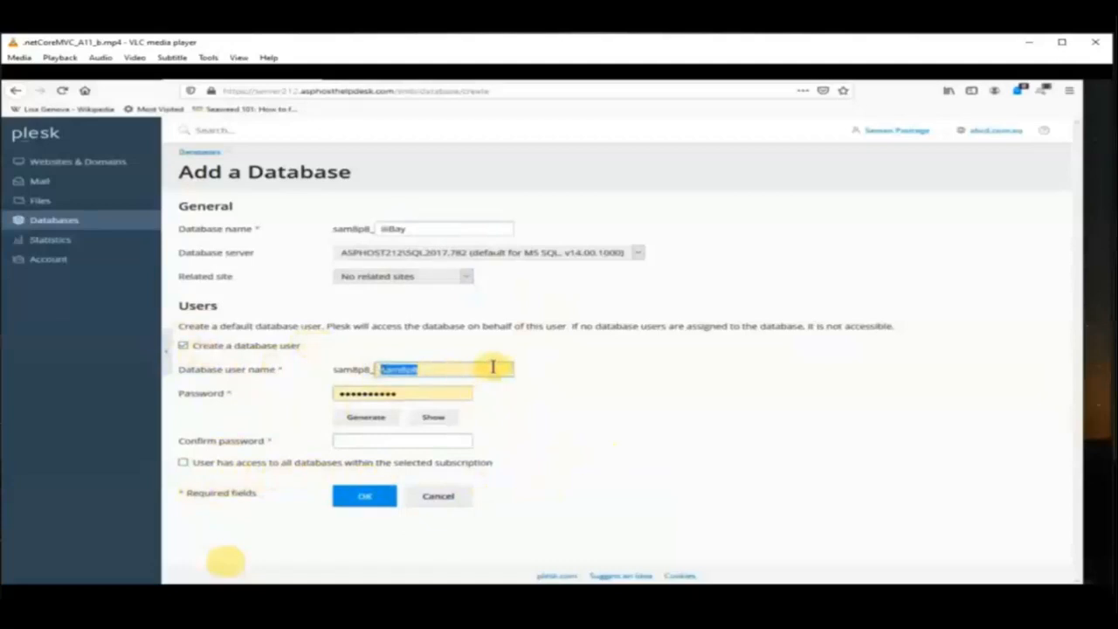
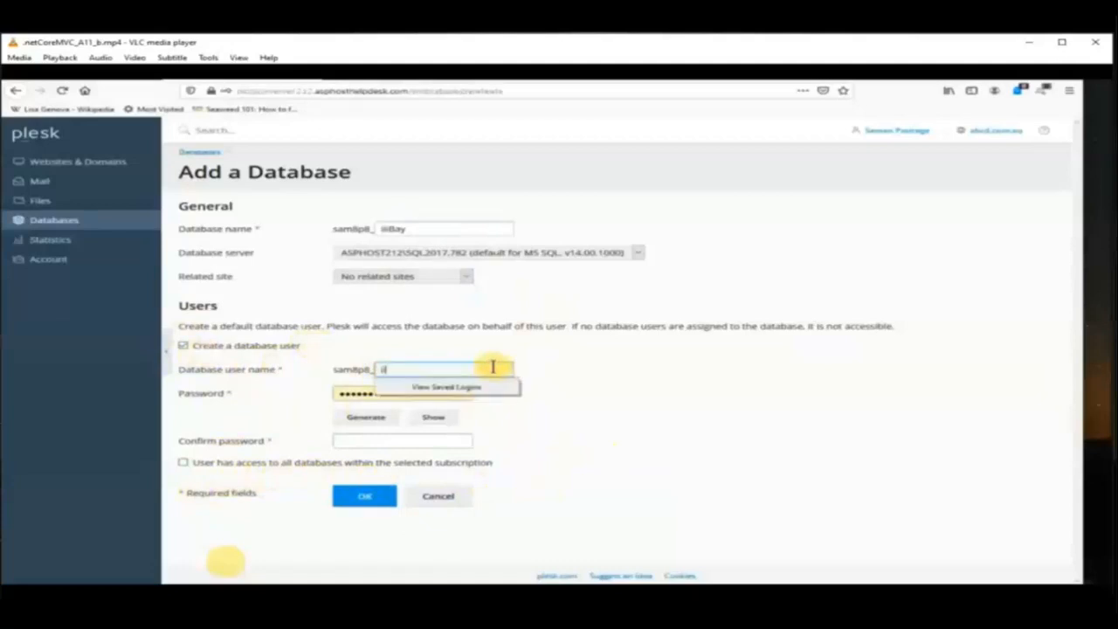
{"action": "left_click", "coordinate": [542, 374]}
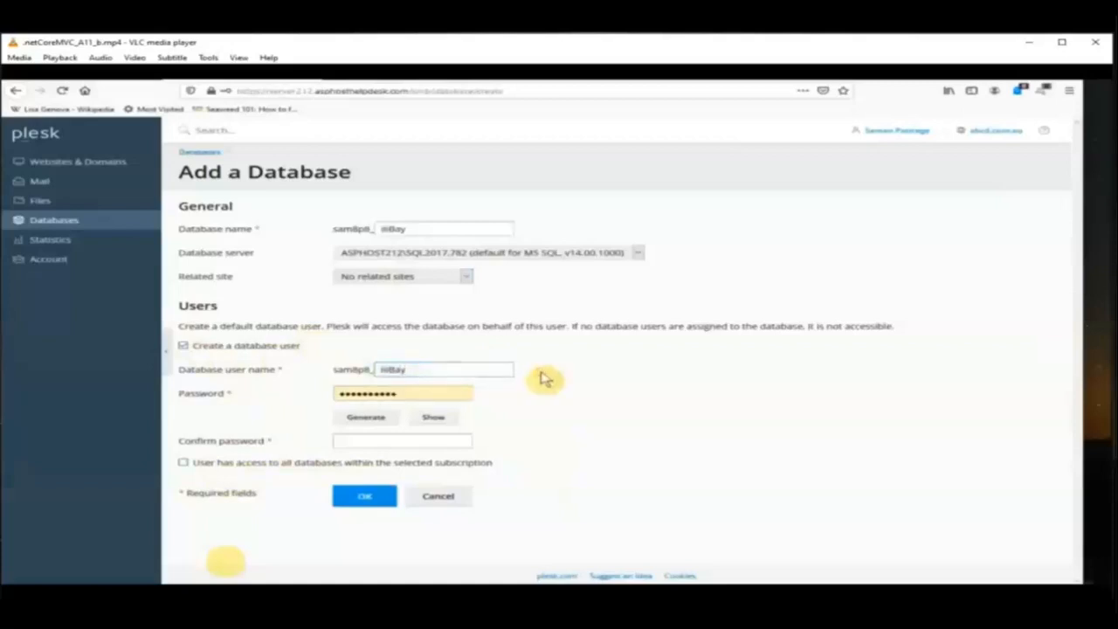
{"action": "left_click_drag", "start_coordinate": [411, 392], "coordinate": [279, 405]}
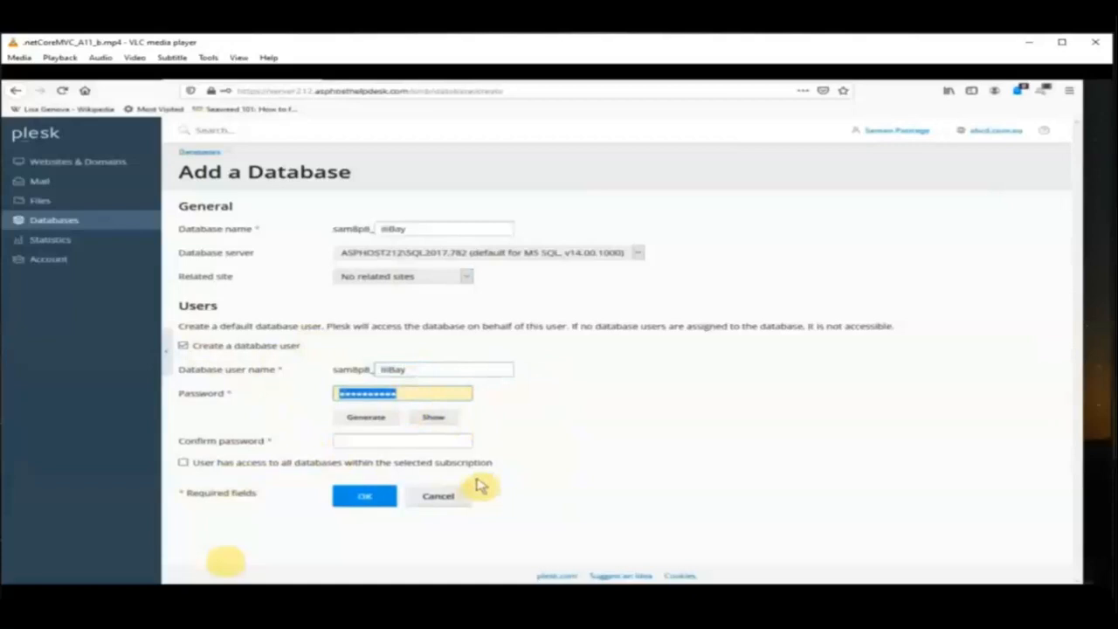
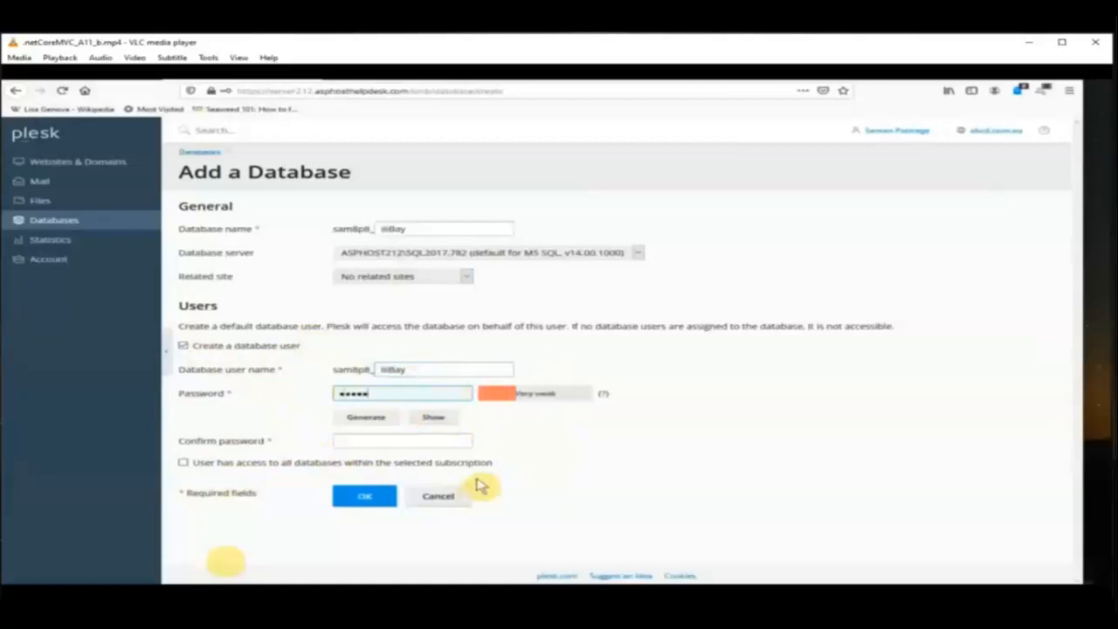
{"action": "key", "text": "Tab"}
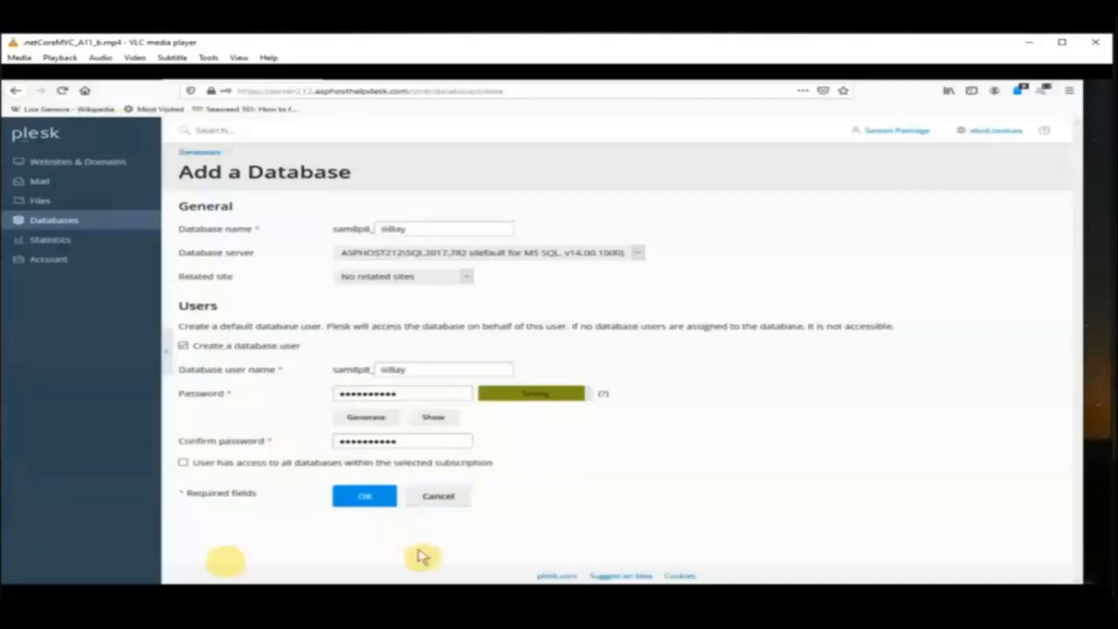
{"action": "left_click", "coordinate": [367, 496]}
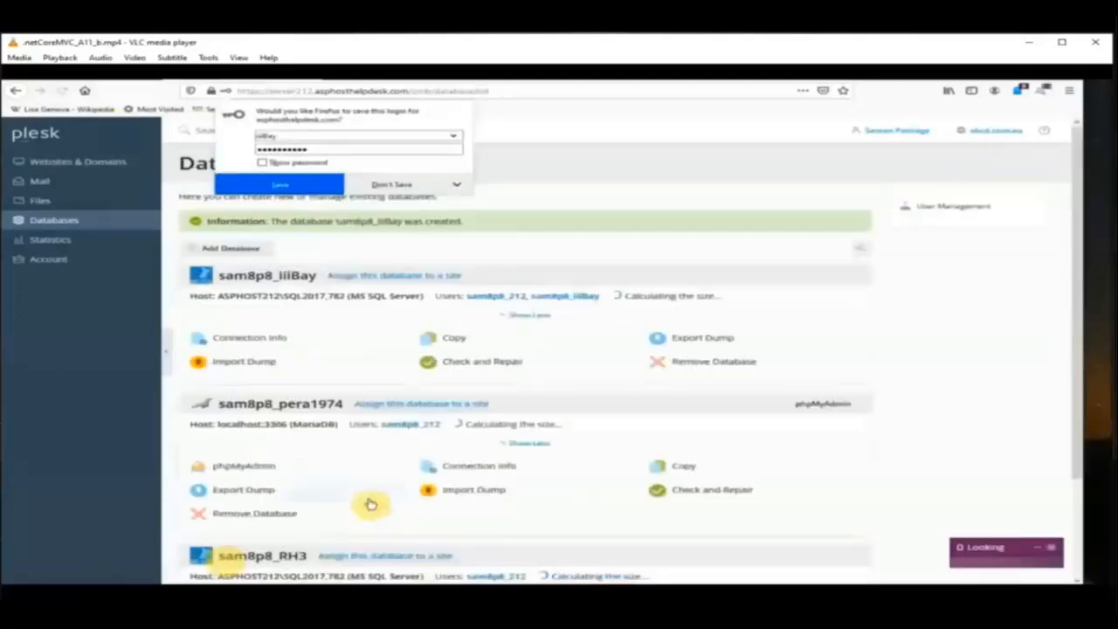
- Decline Firefox's save-login prompt and view the iiiBay database's connection info
{"action": "left_click", "coordinate": [391, 185]}
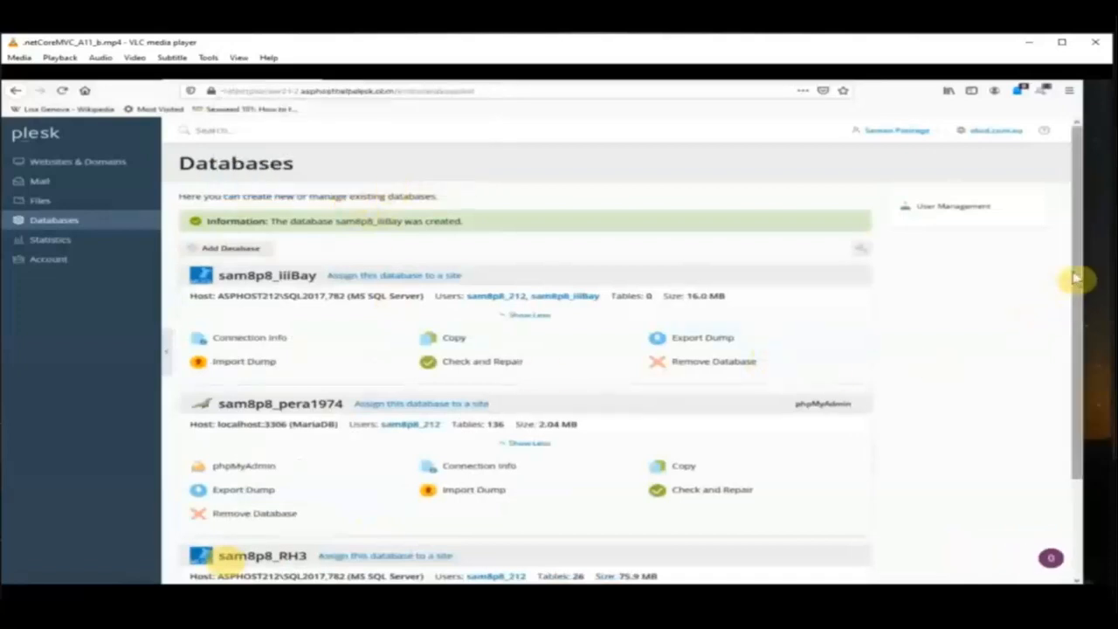
{"action": "scroll", "coordinate": [1073, 334], "scroll_direction": "down", "scroll_amount": 2}
{"action": "scroll", "coordinate": [1067, 349], "scroll_direction": "up", "scroll_amount": 1}
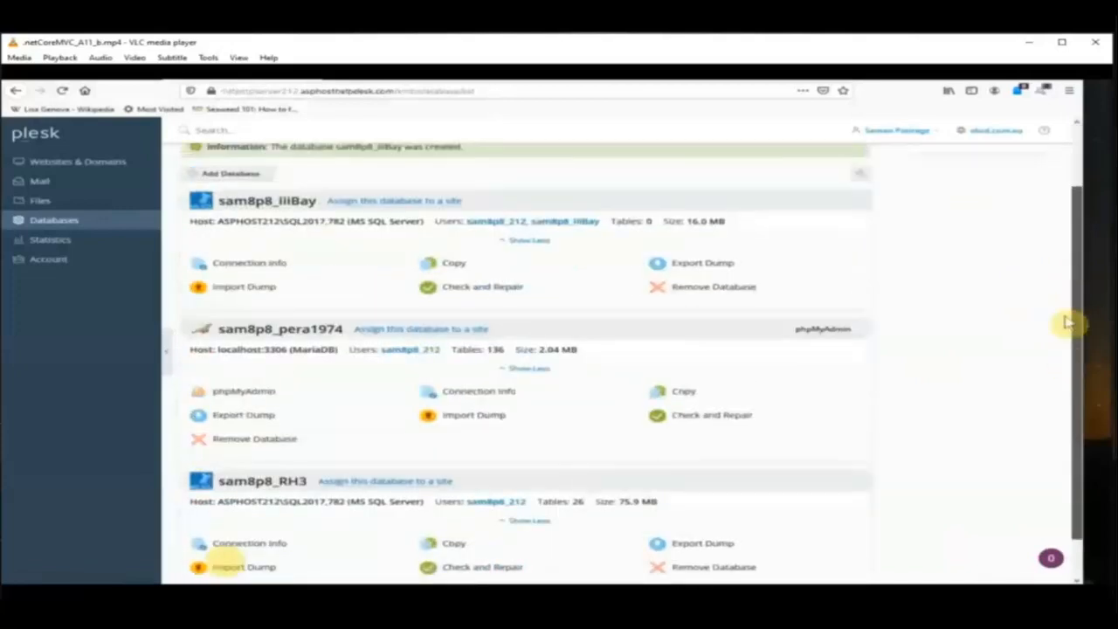
{"action": "scroll", "coordinate": [1068, 323], "scroll_direction": "up", "scroll_amount": 1}
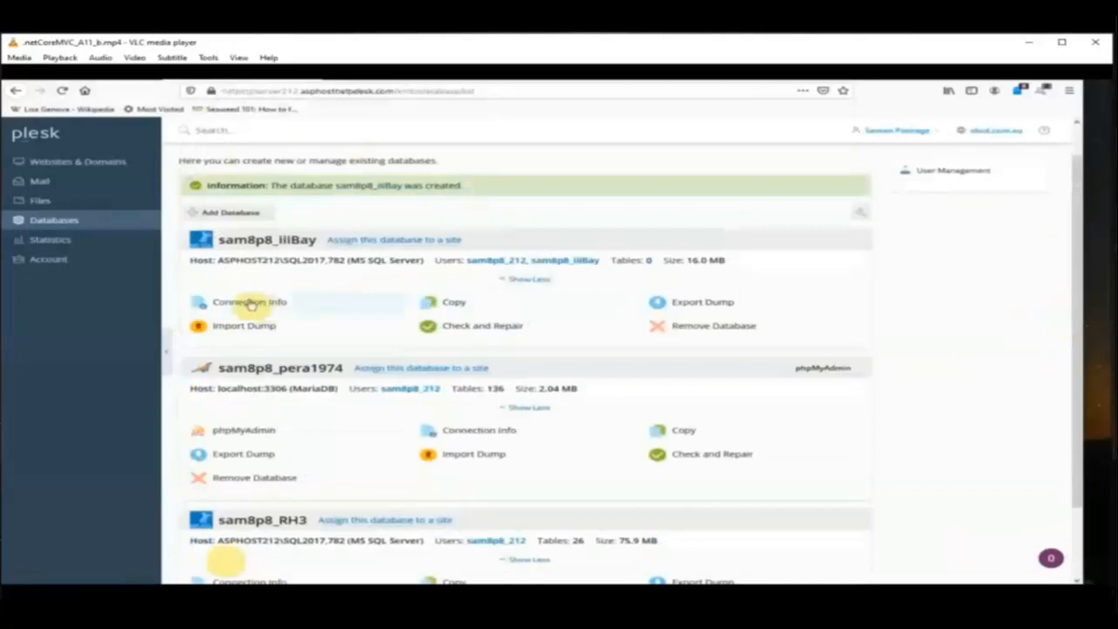
{"action": "left_click", "coordinate": [250, 302]}
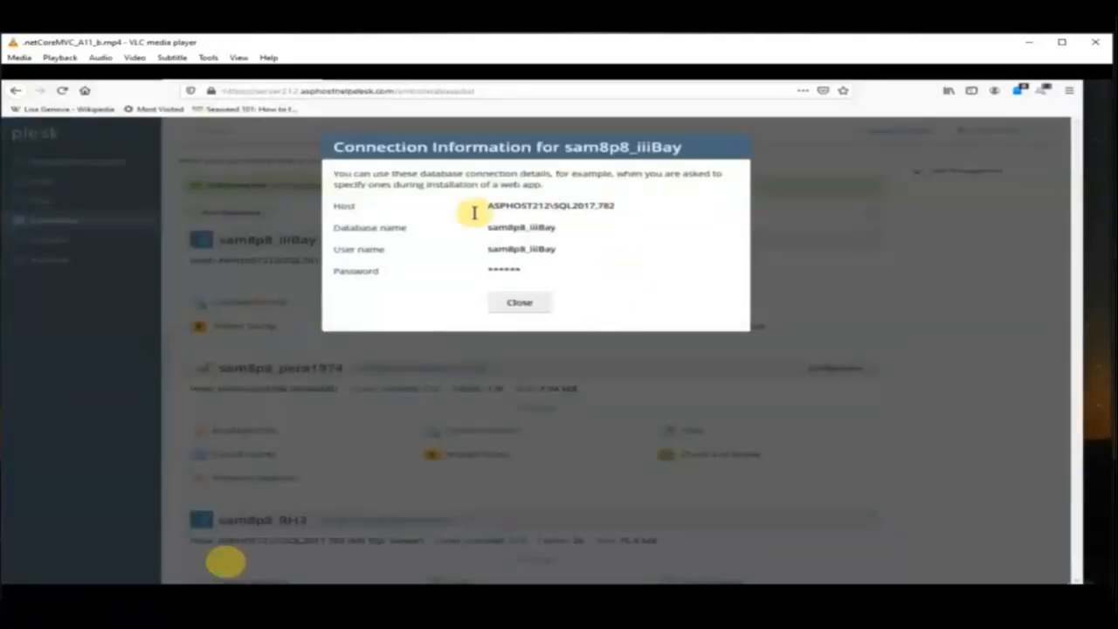
- Go back and open Plesk's Websites & Domains overview
{"action": "left_click", "coordinate": [18, 94]}
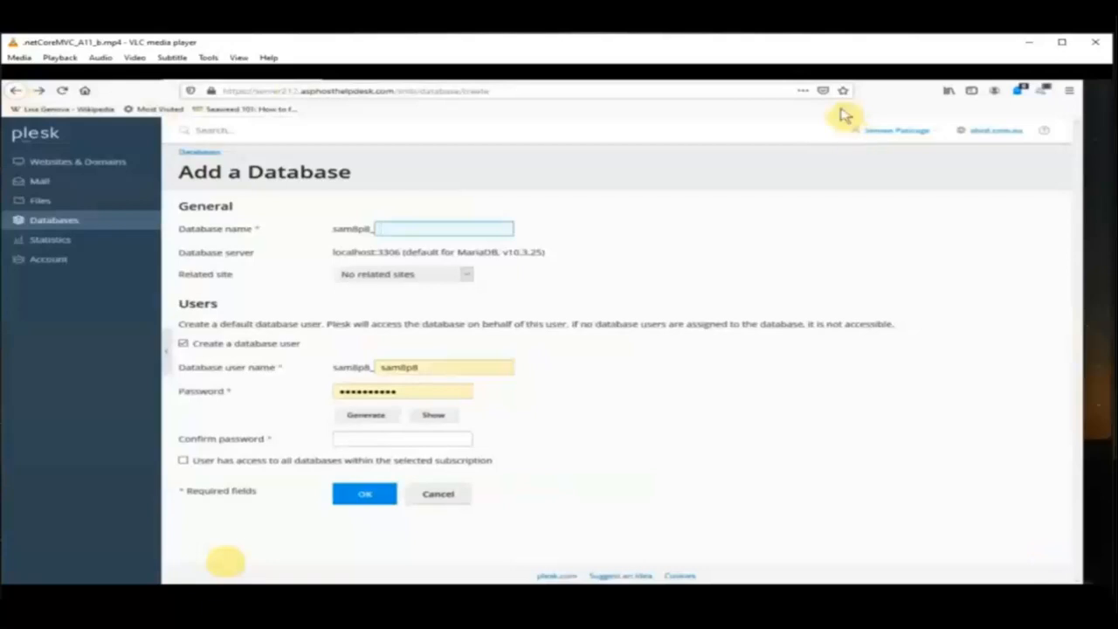
{"action": "left_click", "coordinate": [70, 169]}
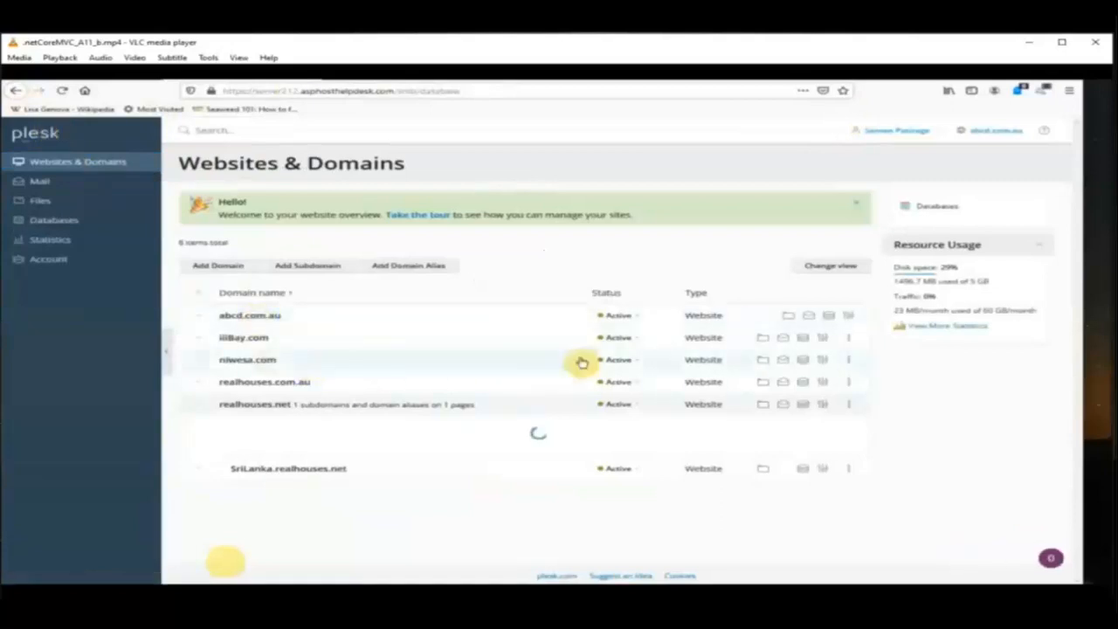
- Expand the iiiBay.com domain panel and choose Add Subdomain
{"action": "left_click", "coordinate": [261, 346]}
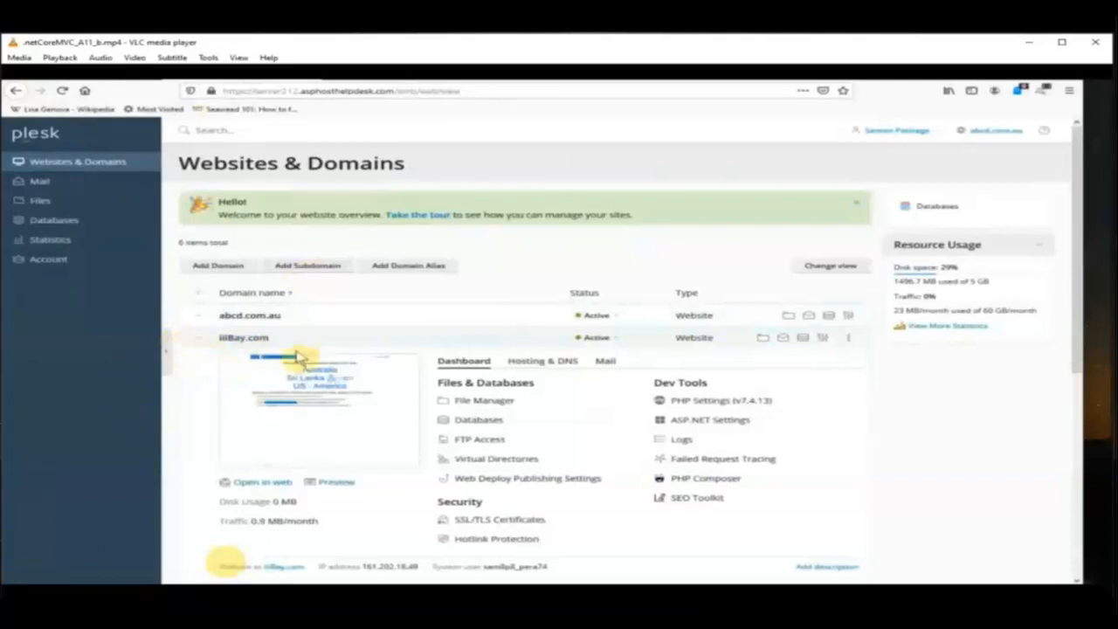
{"action": "left_click", "coordinate": [310, 267]}
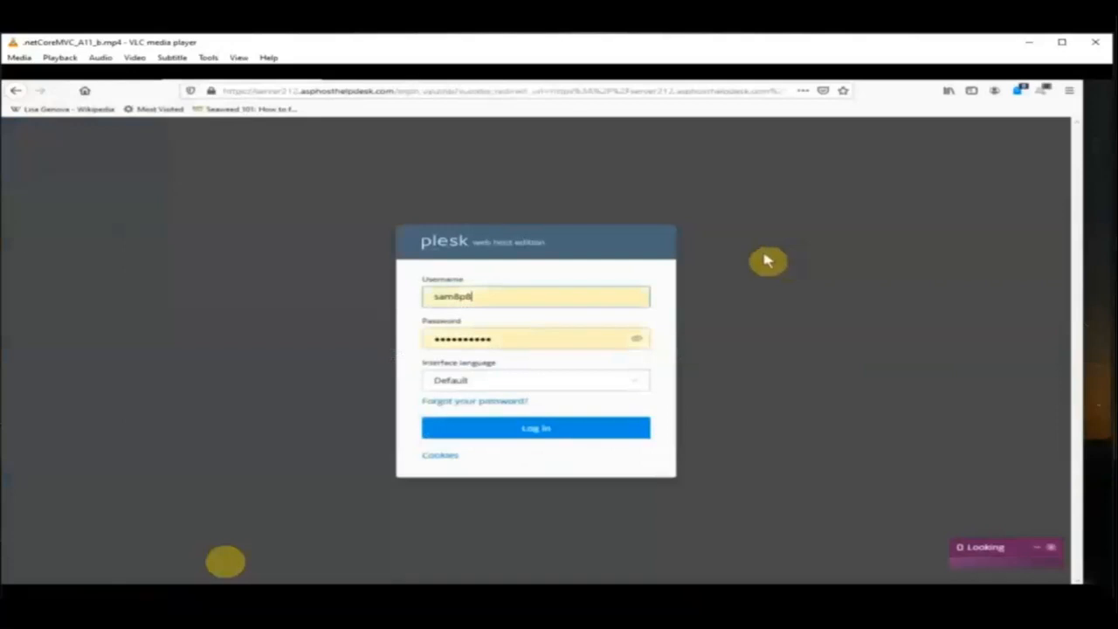
- Log back in and create subdomain Cars under parent domain iiiBay.com
{"action": "left_click", "coordinate": [524, 428]}
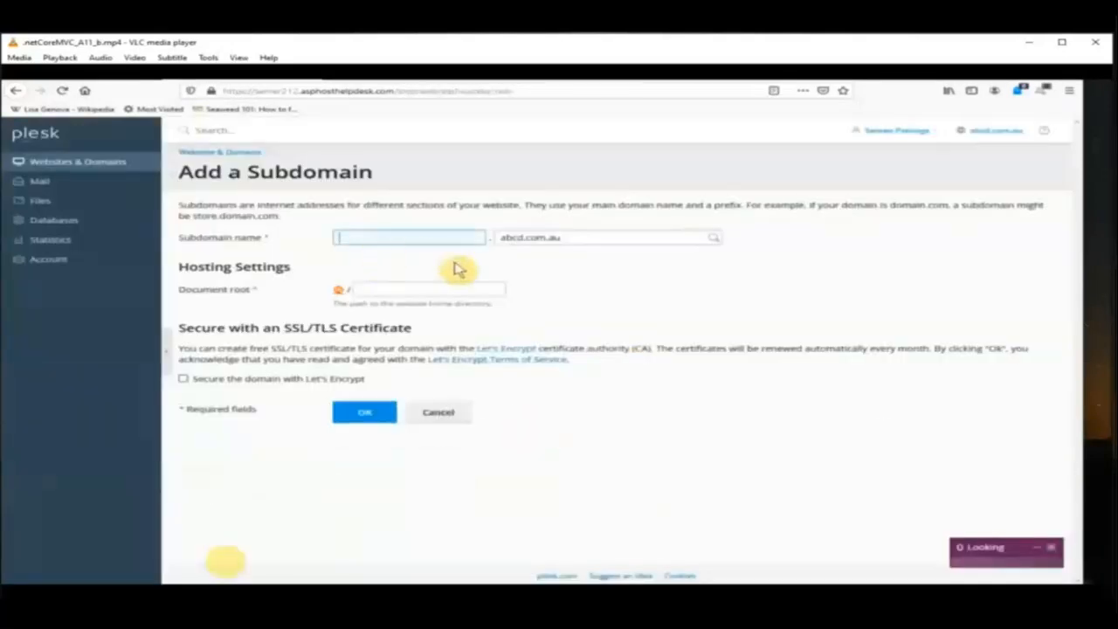
{"action": "type", "text": "Cars"}
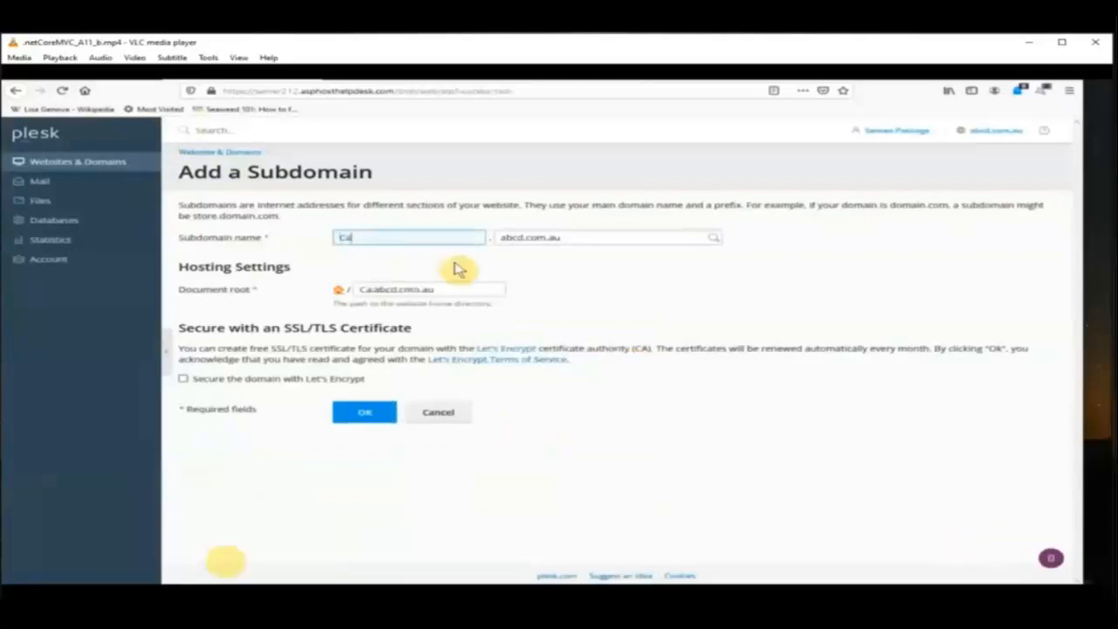
{"action": "left_click", "coordinate": [657, 237]}
{"action": "left_click", "coordinate": [554, 255]}
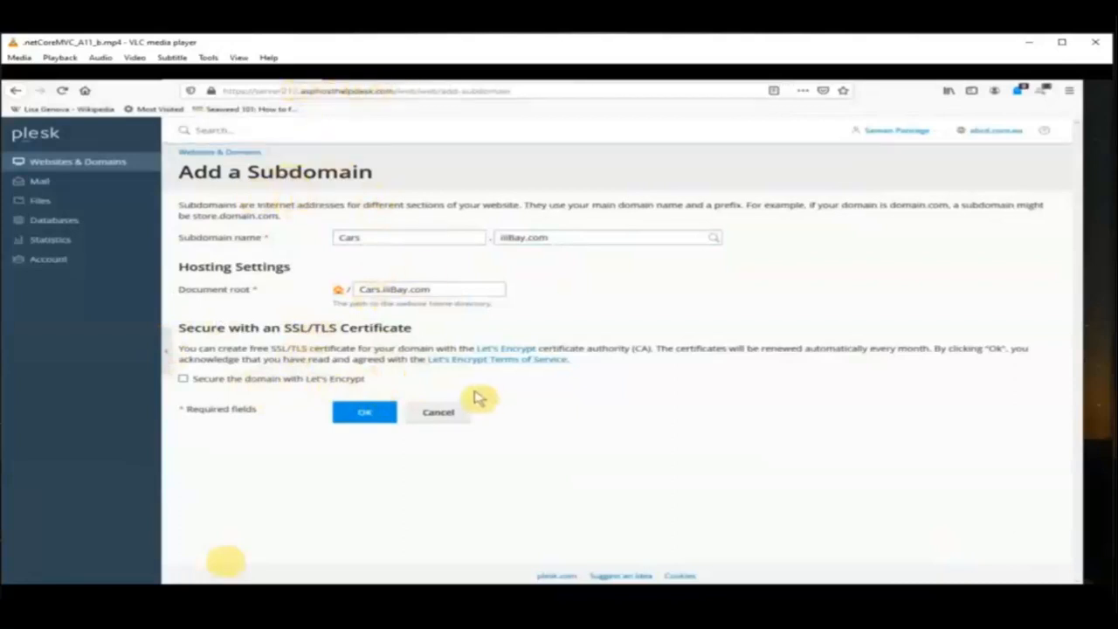
{"action": "left_click", "coordinate": [365, 417]}
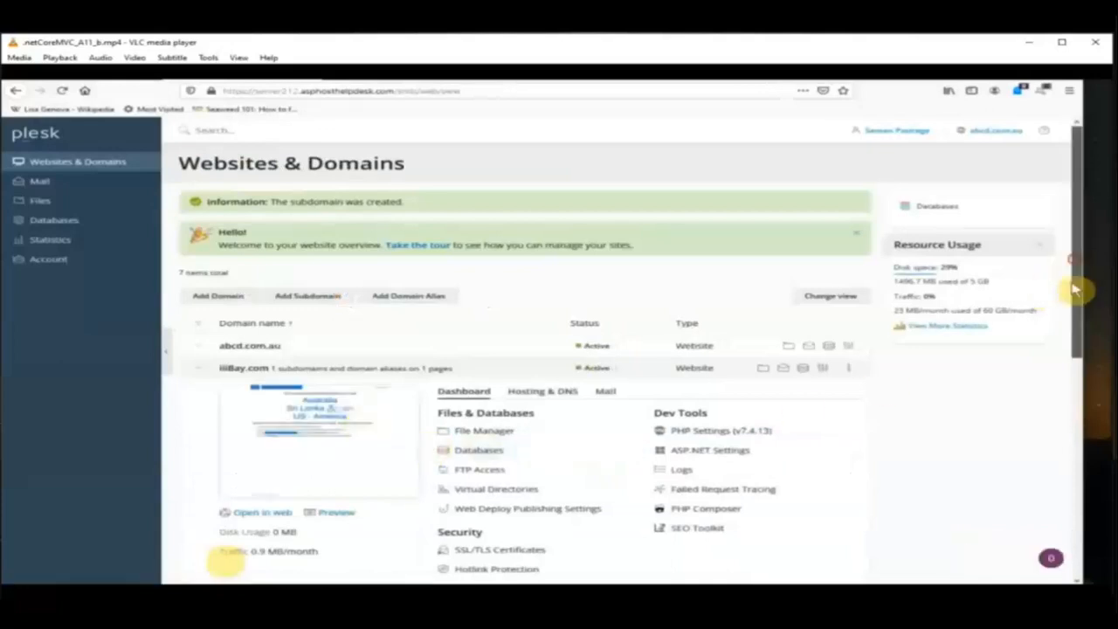
{"action": "left_click_drag", "start_coordinate": [1077, 270], "coordinate": [1056, 372]}
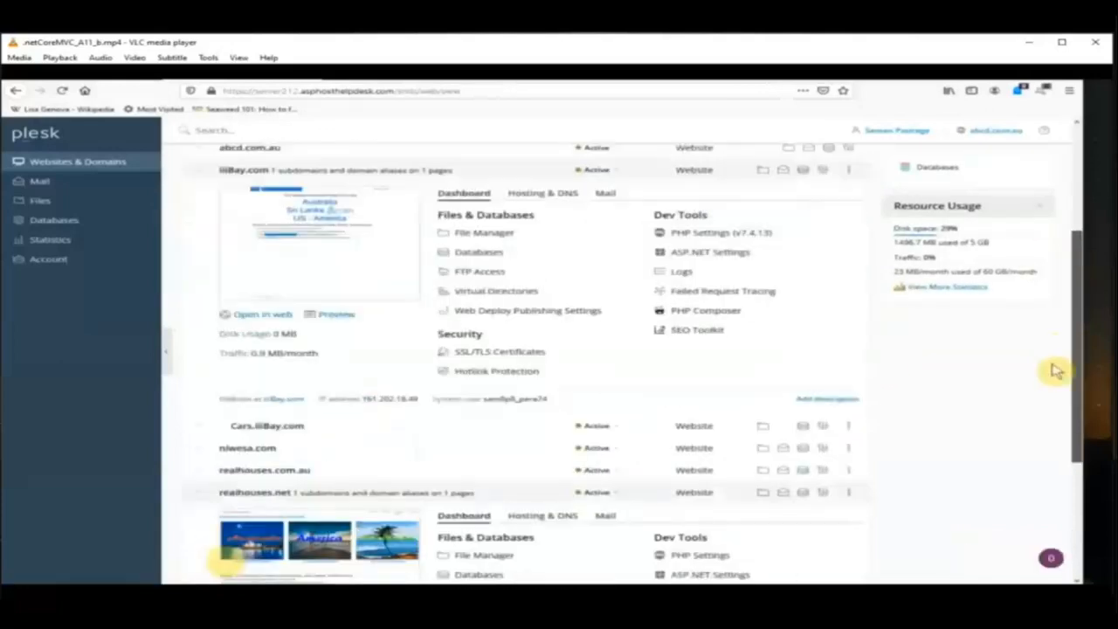
{"action": "left_click", "coordinate": [282, 430]}
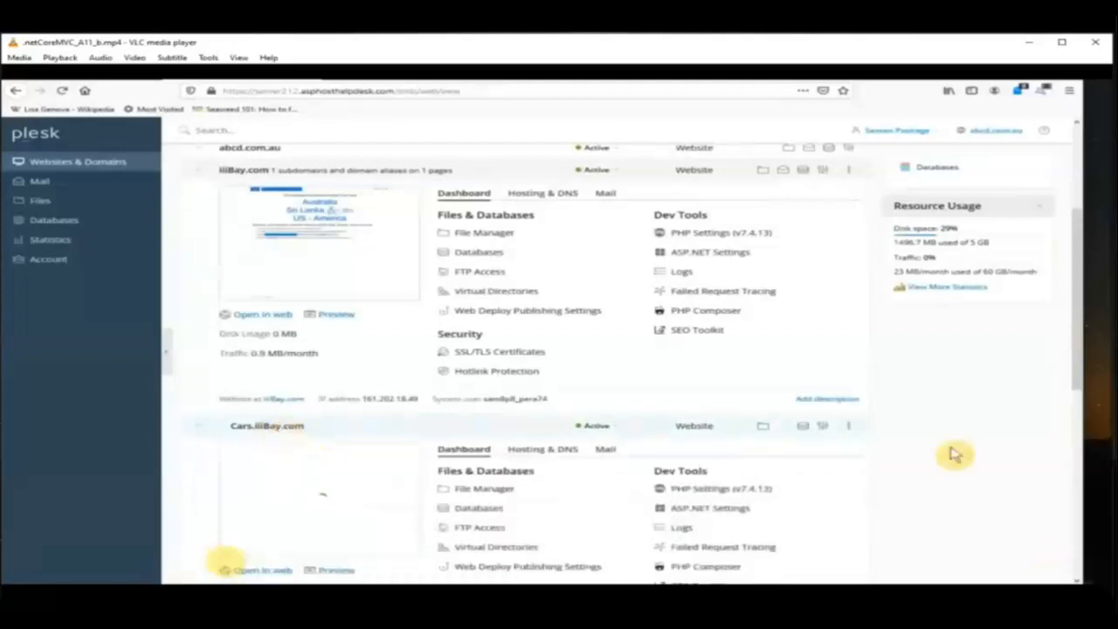
{"action": "left_click_drag", "start_coordinate": [1077, 347], "coordinate": [1057, 421]}
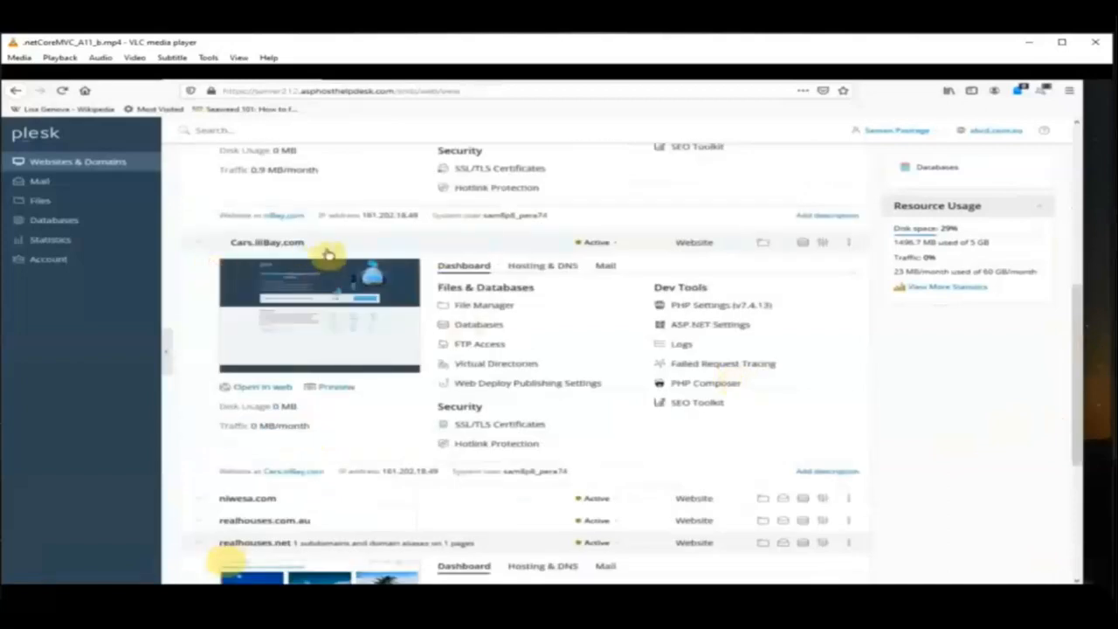
{"action": "left_click", "coordinate": [339, 81]}
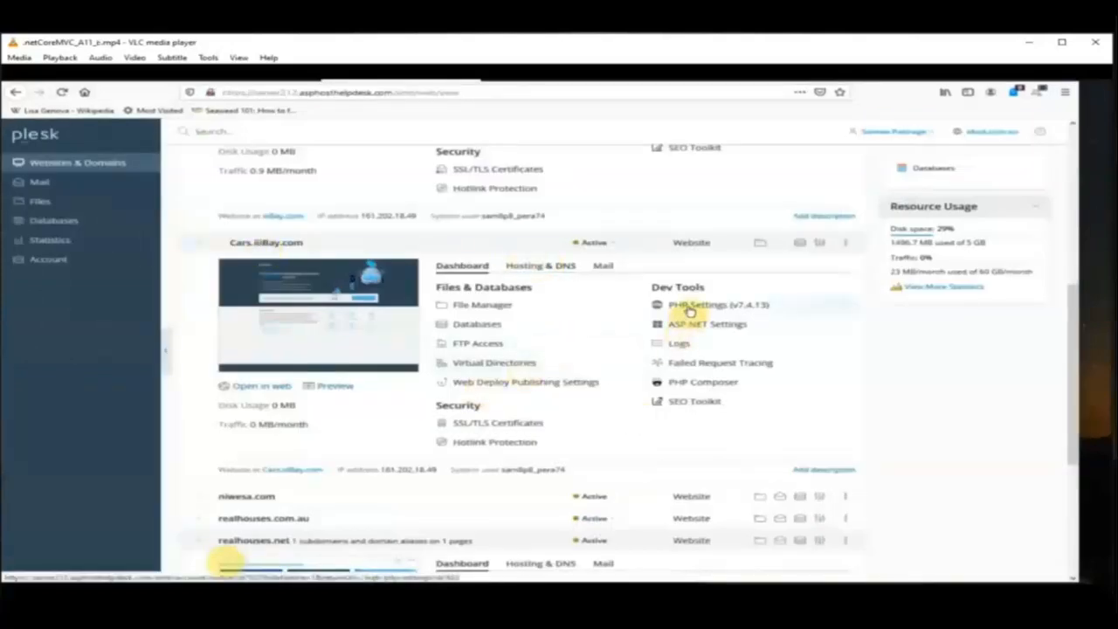
- Uncheck PHP support for Cars.iiiBay.com, apply it, and return to the domains list
{"action": "left_click", "coordinate": [690, 308]}
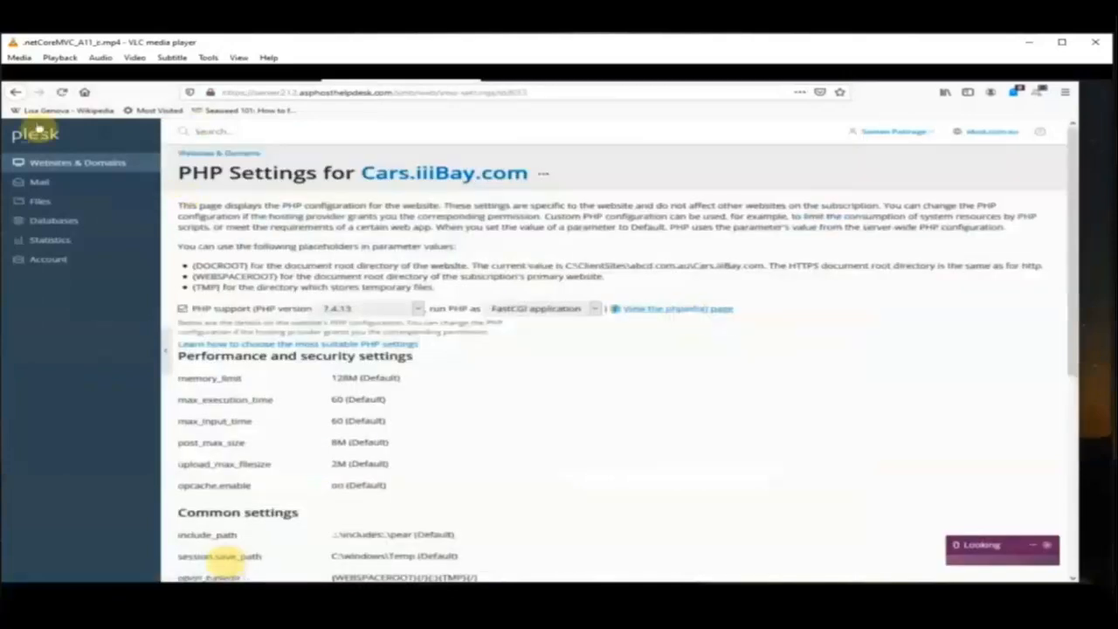
{"action": "scroll", "coordinate": [536, 434], "scroll_direction": "down", "scroll_amount": 2}
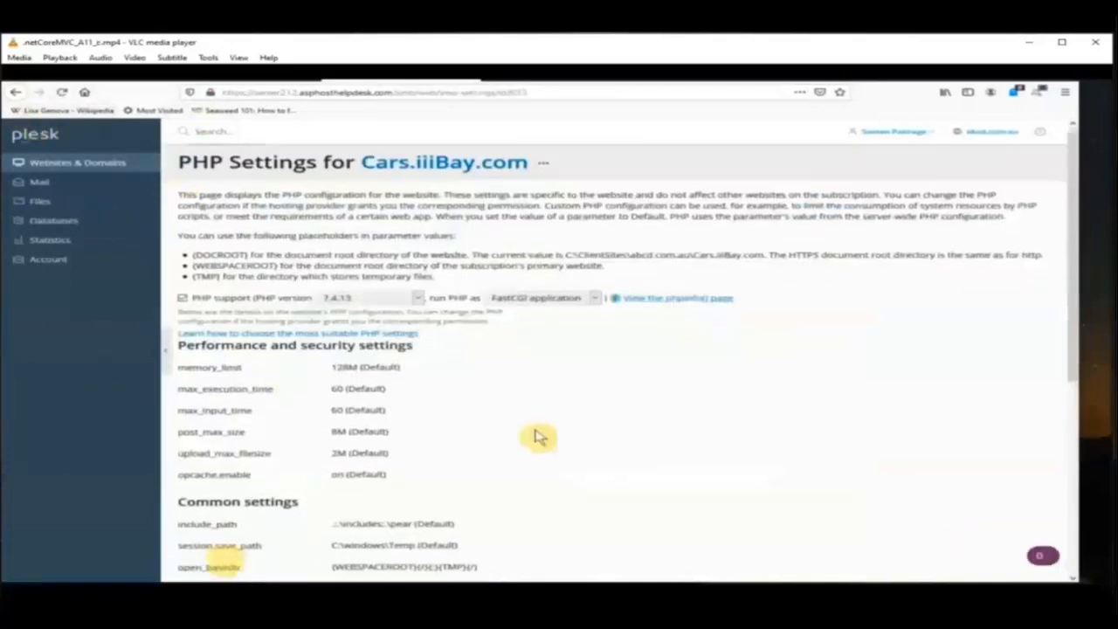
{"action": "scroll", "coordinate": [537, 437], "scroll_direction": "down", "scroll_amount": 2}
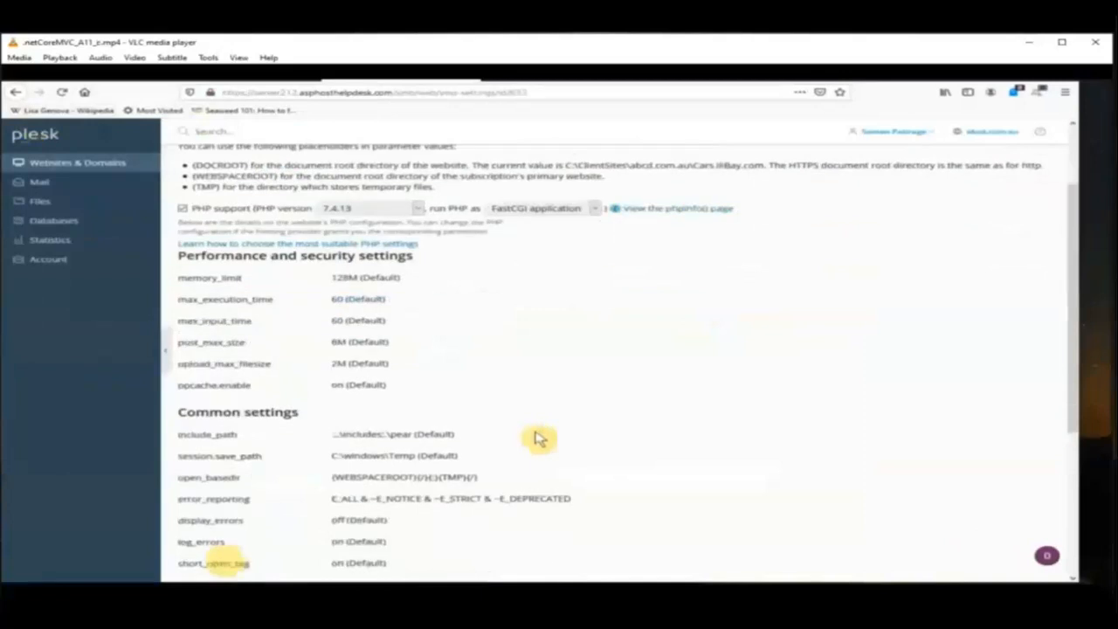
{"action": "left_click", "coordinate": [182, 209]}
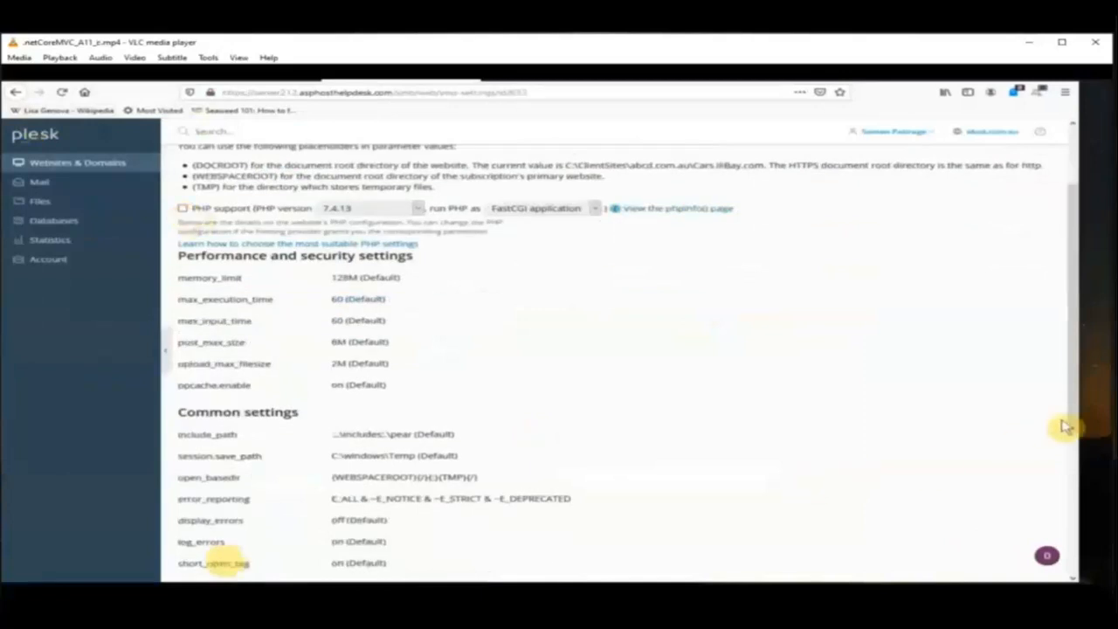
{"action": "left_click_drag", "start_coordinate": [1075, 404], "coordinate": [1048, 550]}
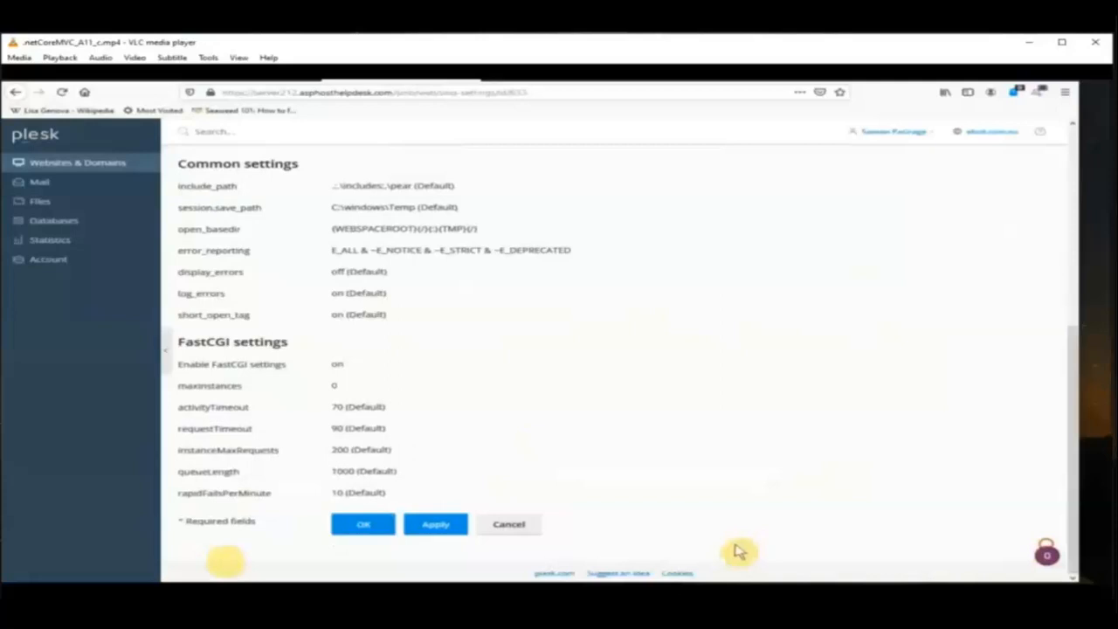
{"action": "left_click", "coordinate": [431, 524]}
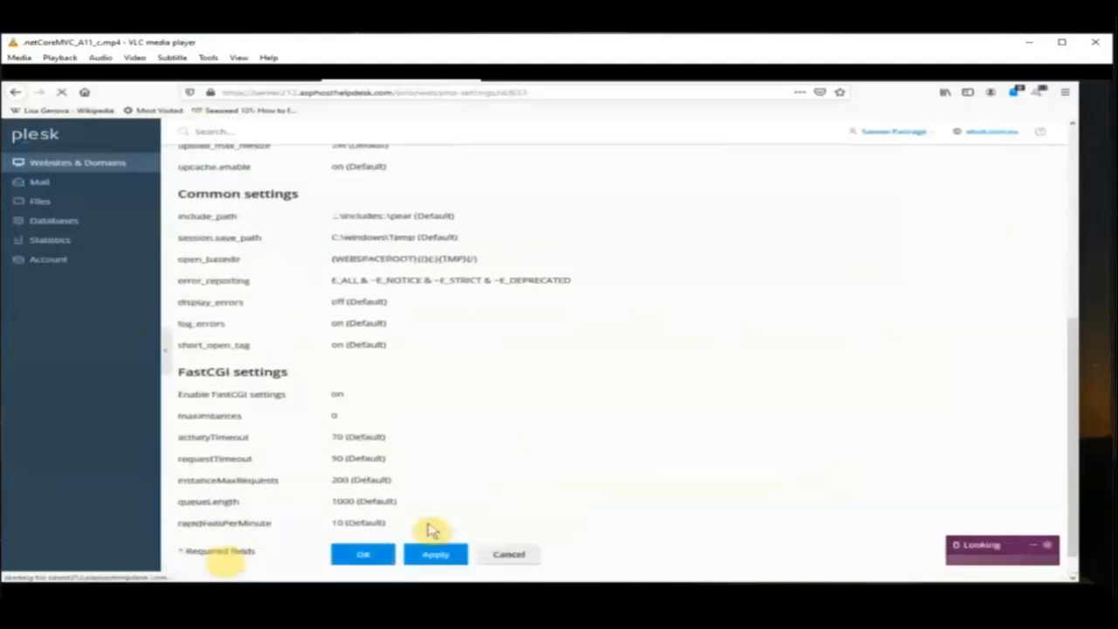
{"action": "left_click_drag", "start_coordinate": [1074, 425], "coordinate": [1056, 227]}
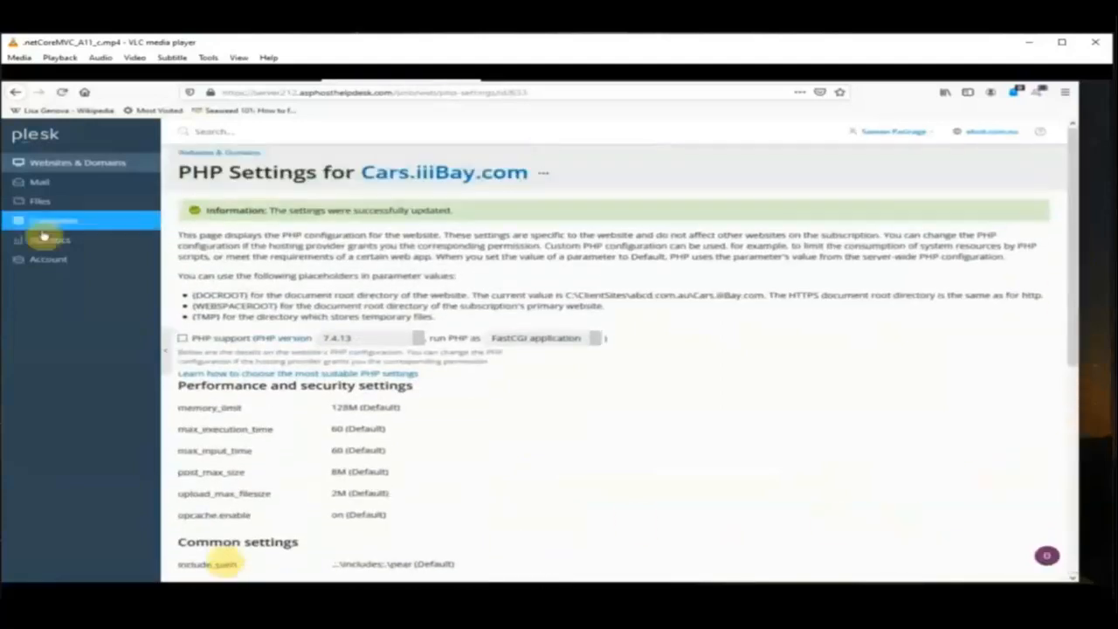
{"action": "left_click", "coordinate": [220, 154]}
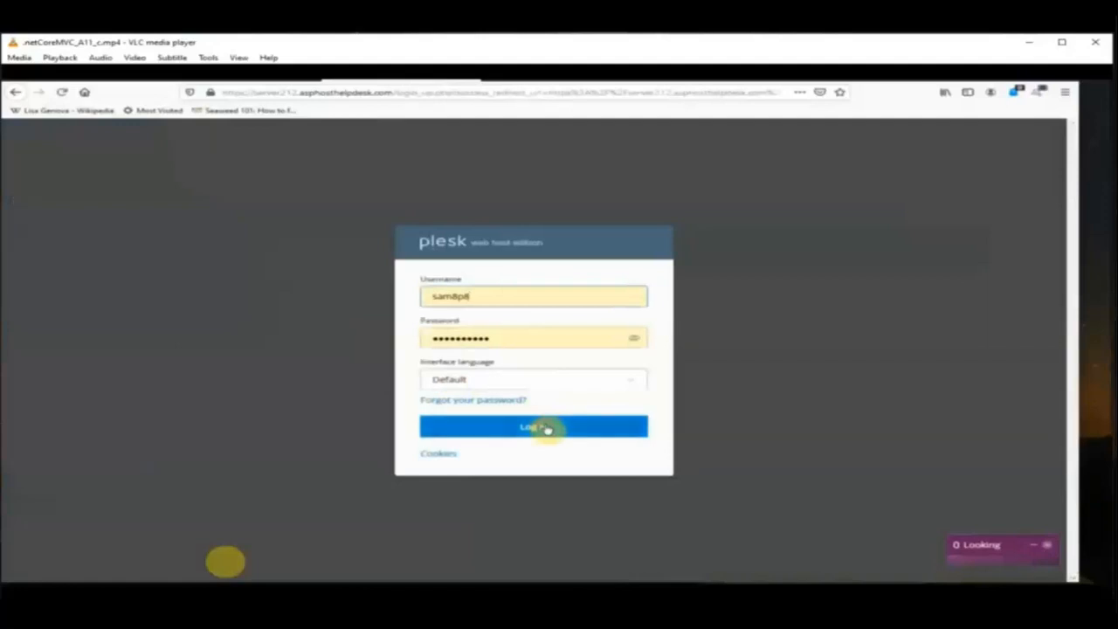
- Log back into Plesk and scroll down to realhouses.net's tools
{"action": "left_click", "coordinate": [547, 428]}
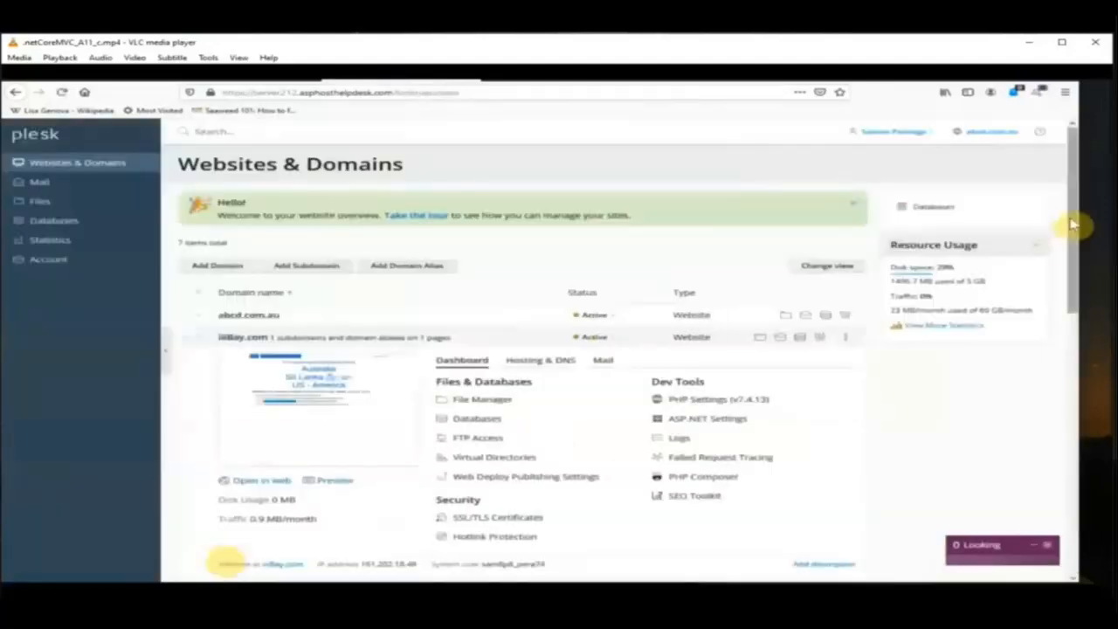
{"action": "scroll", "coordinate": [1072, 247], "scroll_direction": "down", "scroll_amount": 5}
{"action": "scroll", "coordinate": [1090, 397], "scroll_direction": "down", "scroll_amount": 1}
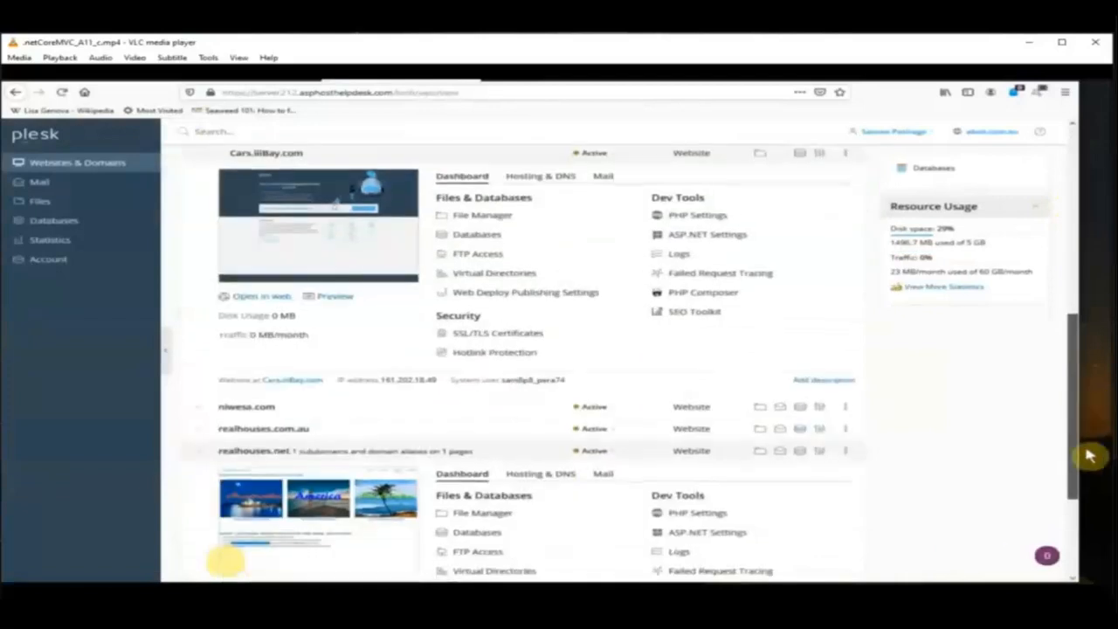
{"action": "scroll", "coordinate": [1090, 452], "scroll_direction": "down", "scroll_amount": 3}
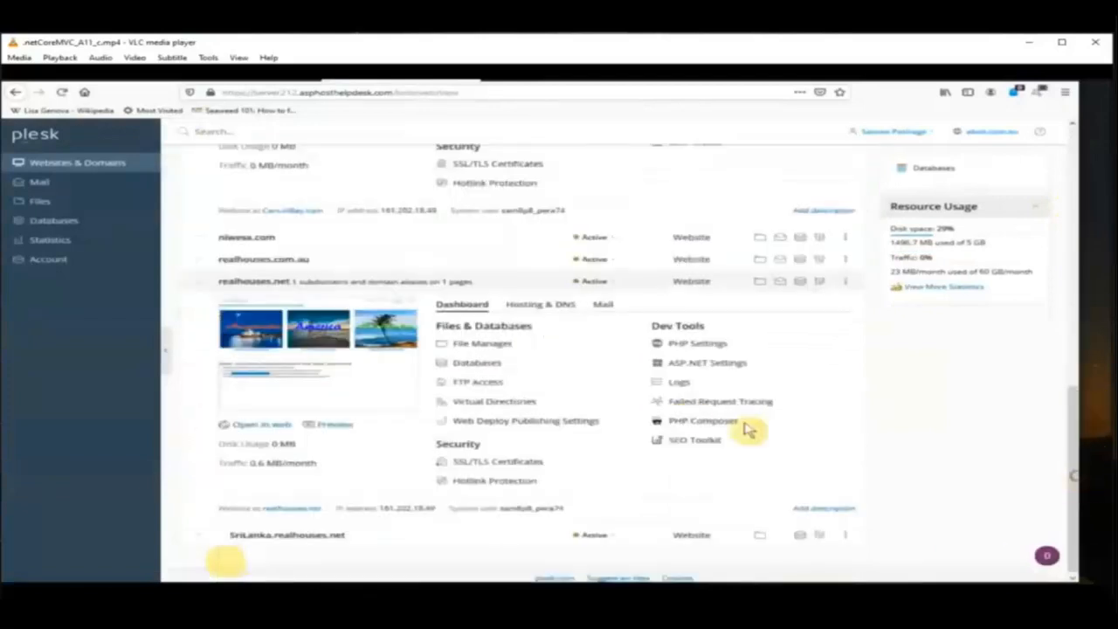
- View realhouses.net's ASP.NET Settings page (framework 4.8.0), then go back to the domain list
{"action": "left_click", "coordinate": [696, 365]}
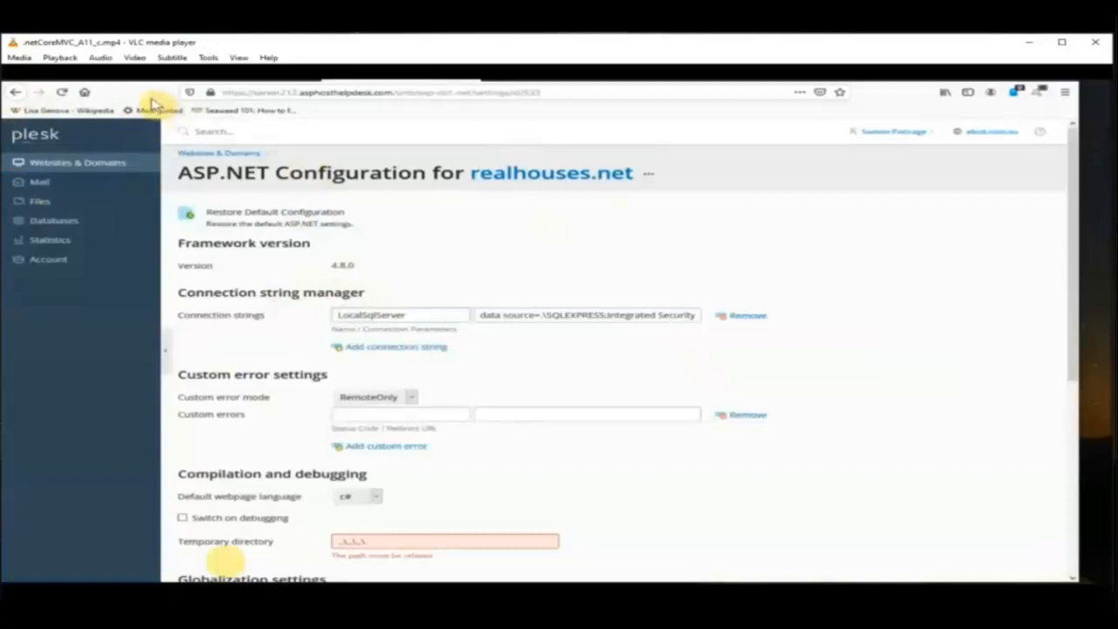
{"action": "left_click_drag", "start_coordinate": [1081, 333], "coordinate": [1051, 267]}
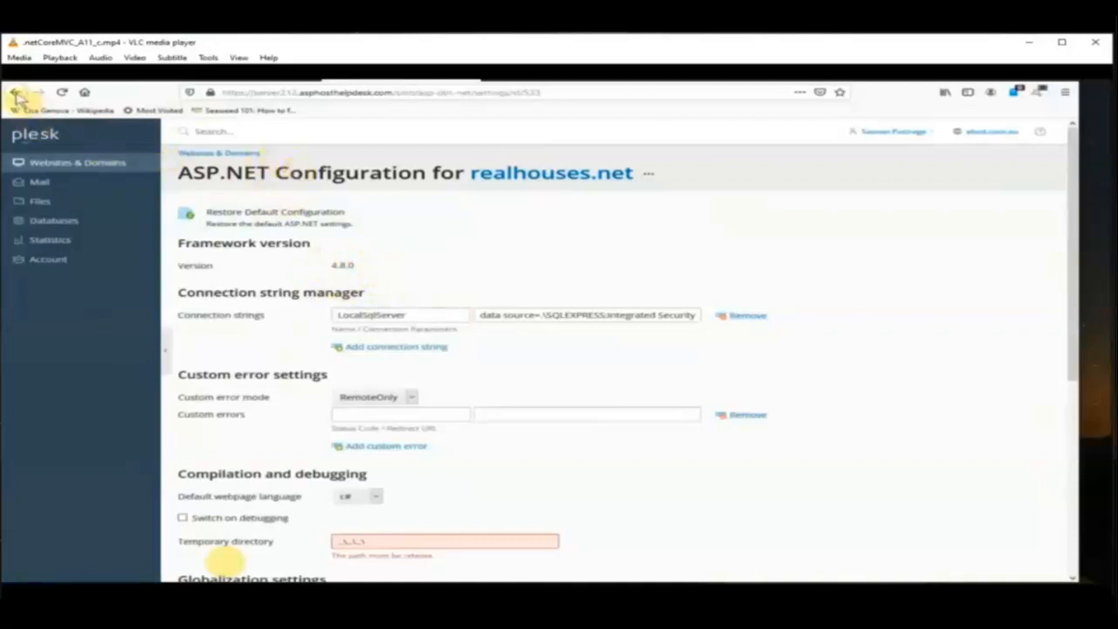
{"action": "left_click", "coordinate": [16, 92]}
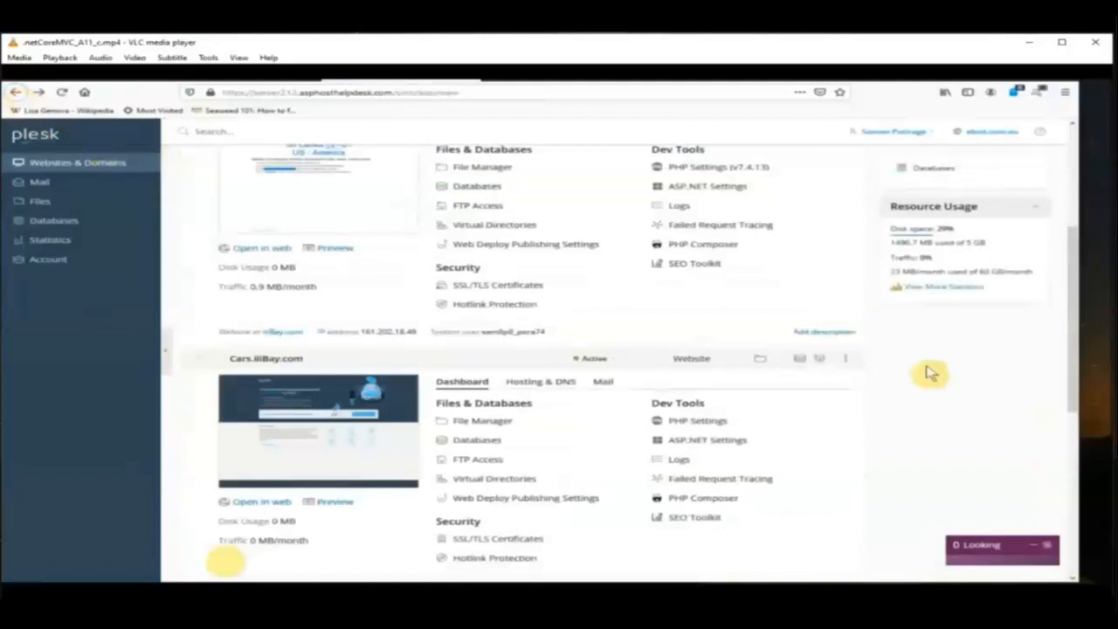
- Scroll down the Plesk domain list
{"action": "scroll", "coordinate": [931, 380], "scroll_direction": "down", "scroll_amount": 1}
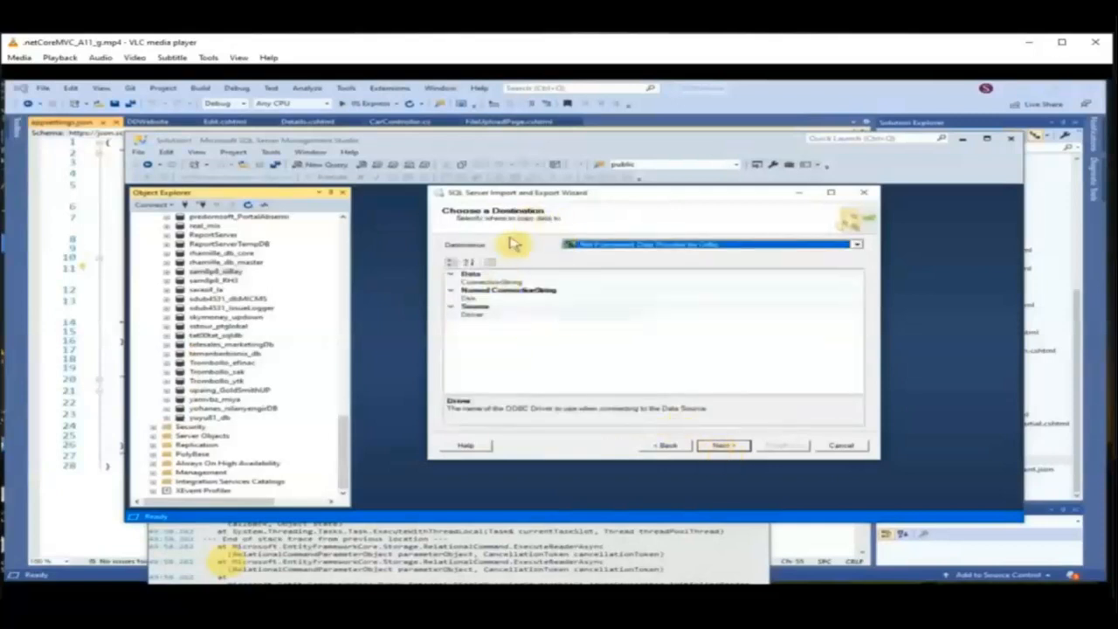
- Set the destination to SQL Server Native Client 11.0 using SQL Server Authentication
{"action": "left_click", "coordinate": [856, 248]}
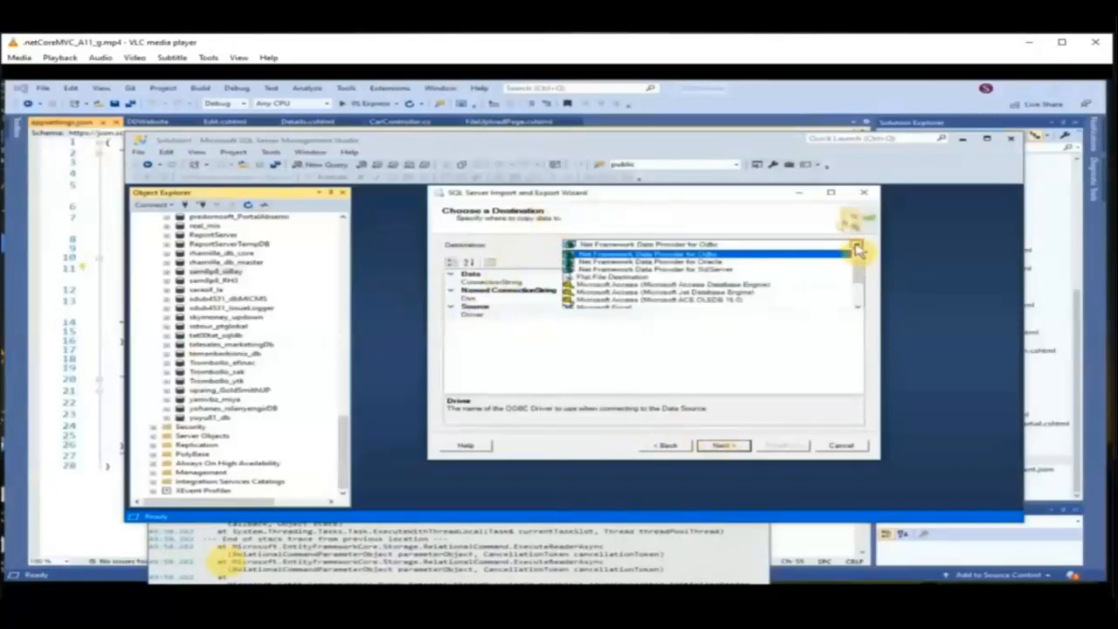
{"action": "left_click_drag", "start_coordinate": [860, 273], "coordinate": [861, 288]}
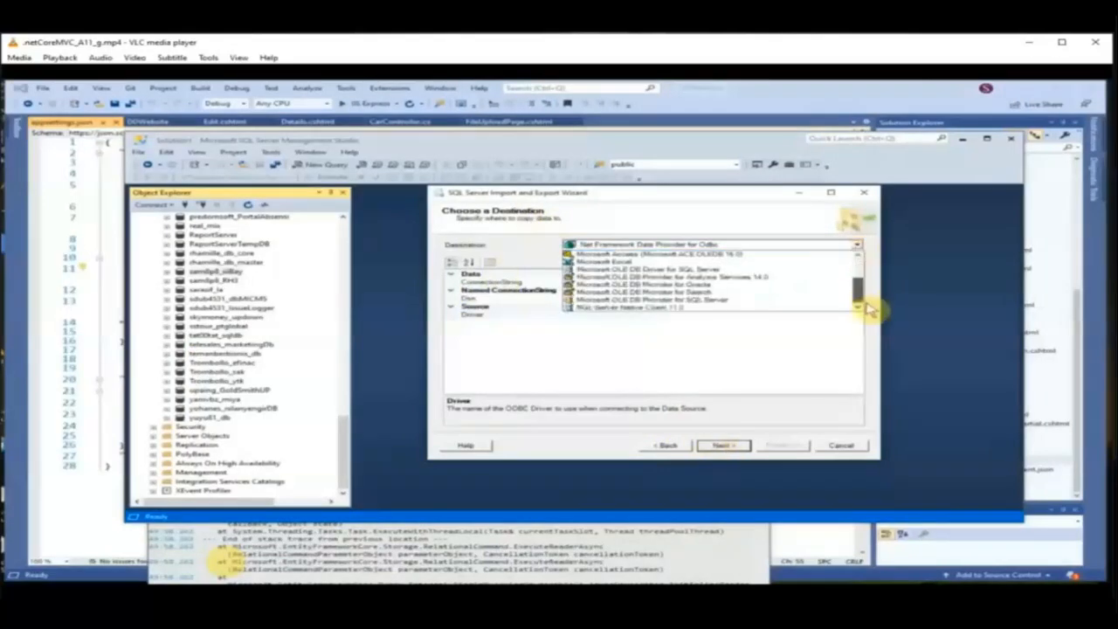
{"action": "left_click", "coordinate": [711, 309]}
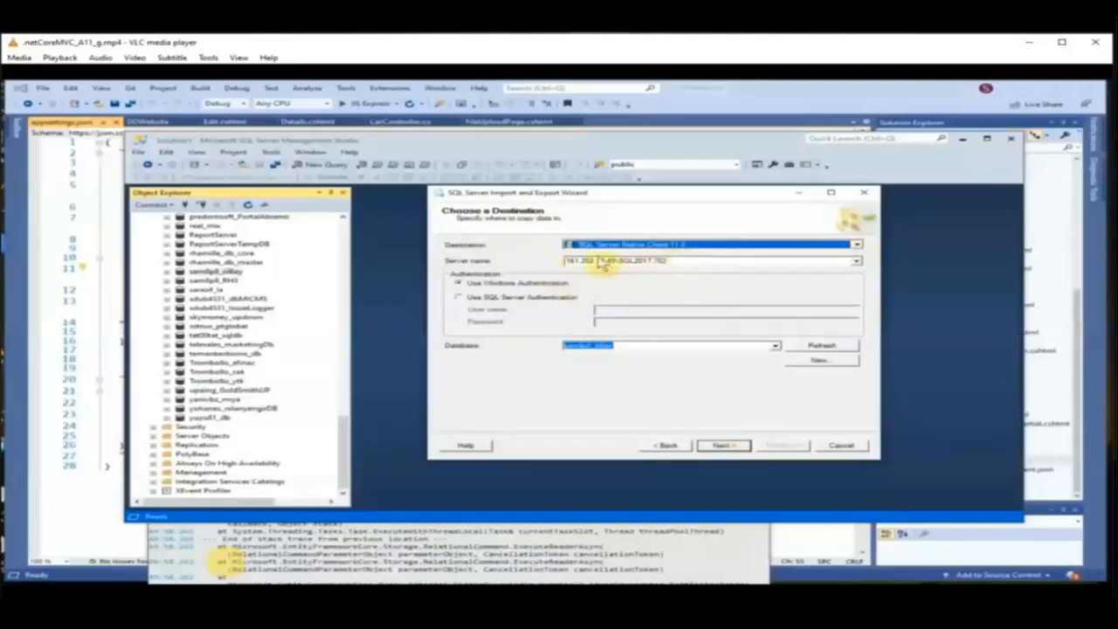
{"action": "left_click", "coordinate": [461, 298]}
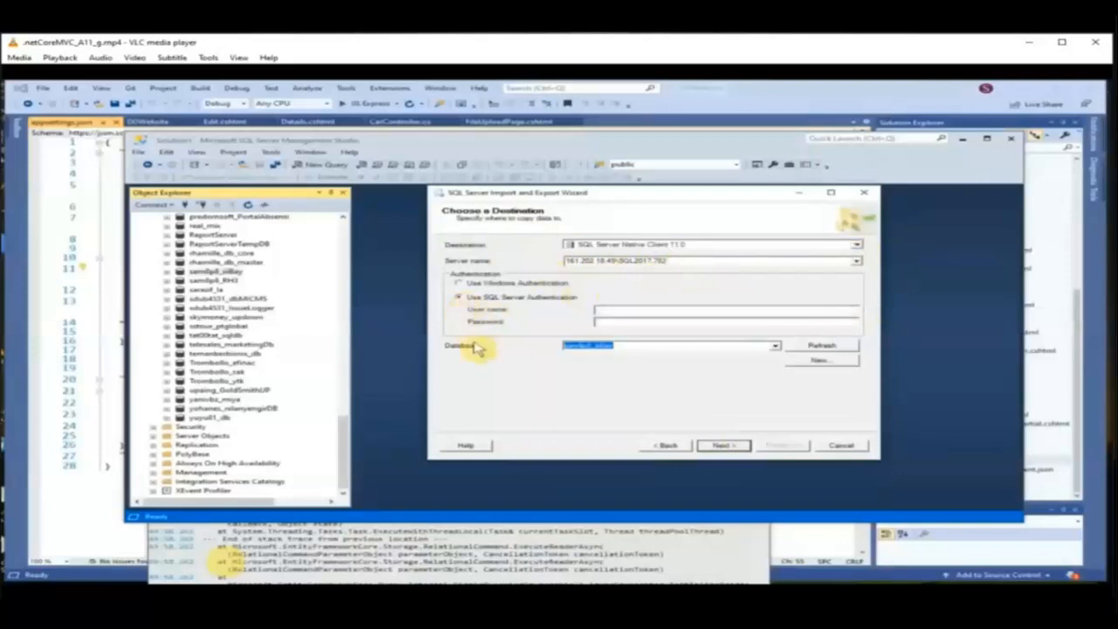
- Enter the SQL login user name, select the remote target database, and continue
{"action": "left_click", "coordinate": [775, 346]}
{"action": "left_click", "coordinate": [682, 366]}
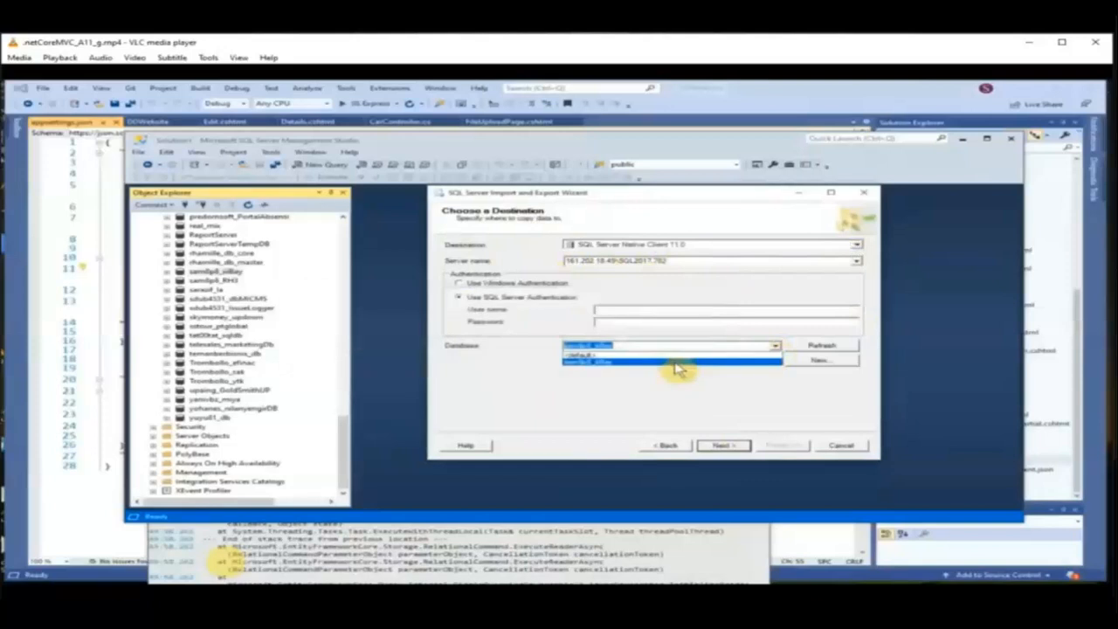
{"action": "left_click", "coordinate": [606, 317]}
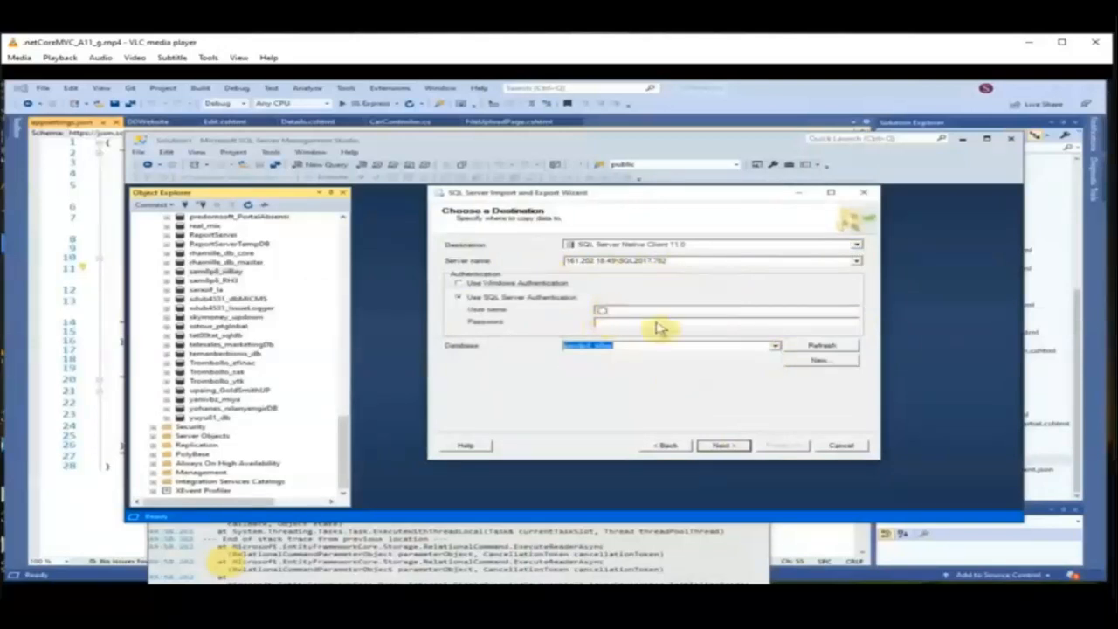
{"action": "left_click", "coordinate": [631, 307]}
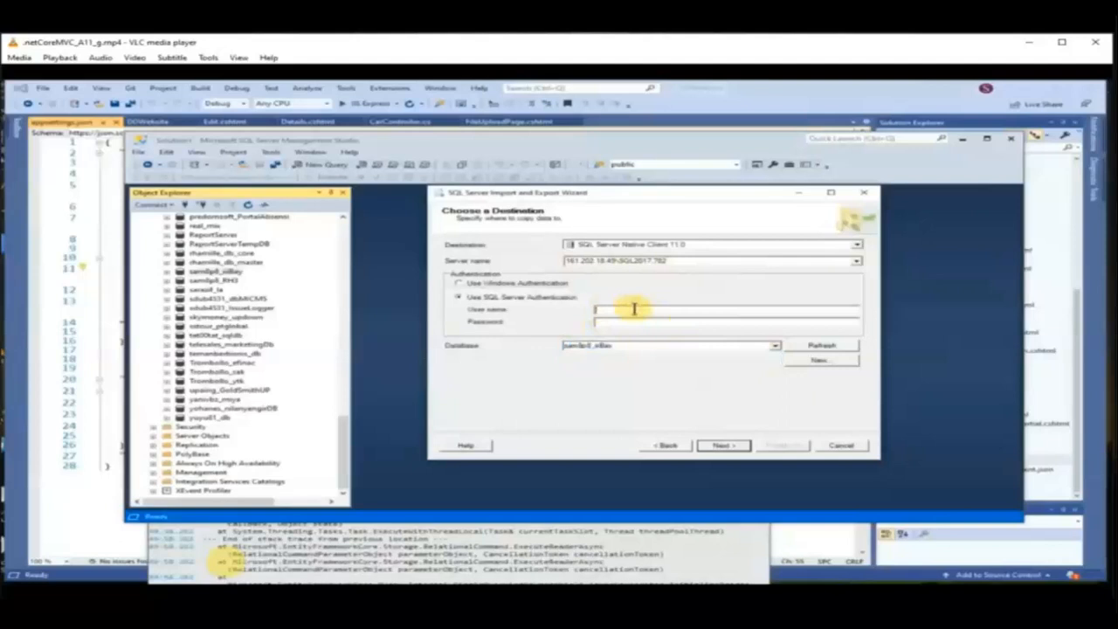
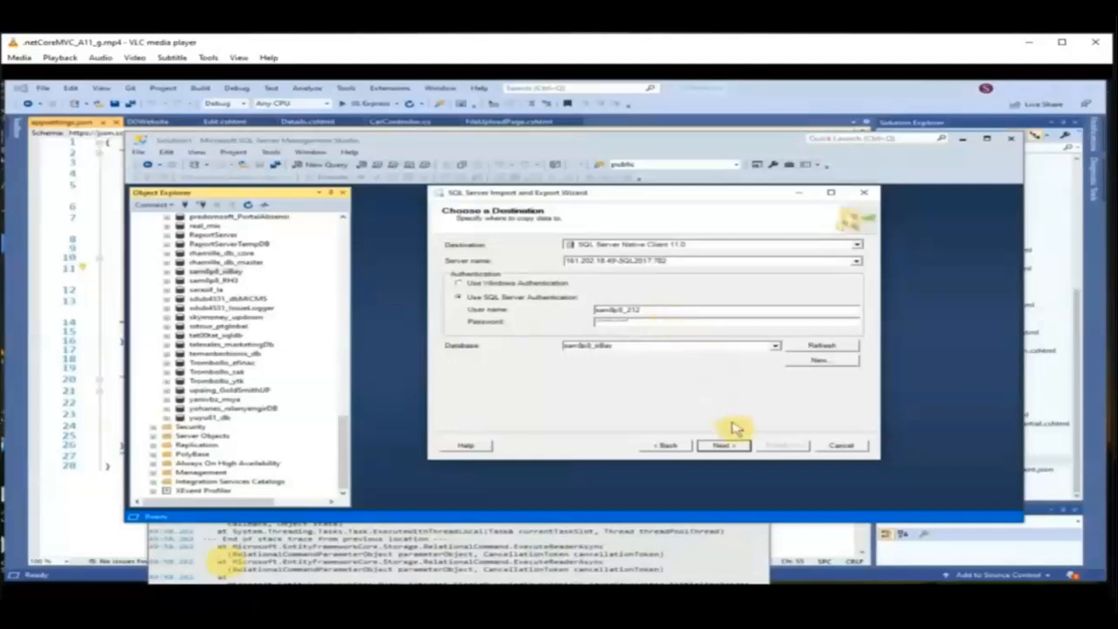
{"action": "left_click", "coordinate": [774, 345]}
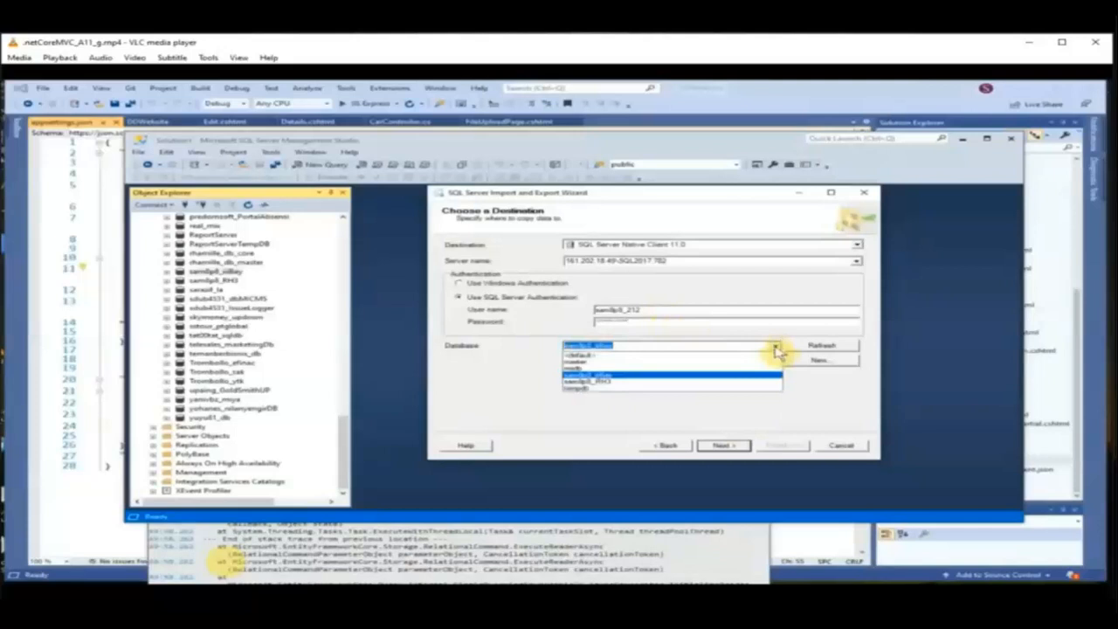
{"action": "left_click", "coordinate": [669, 377]}
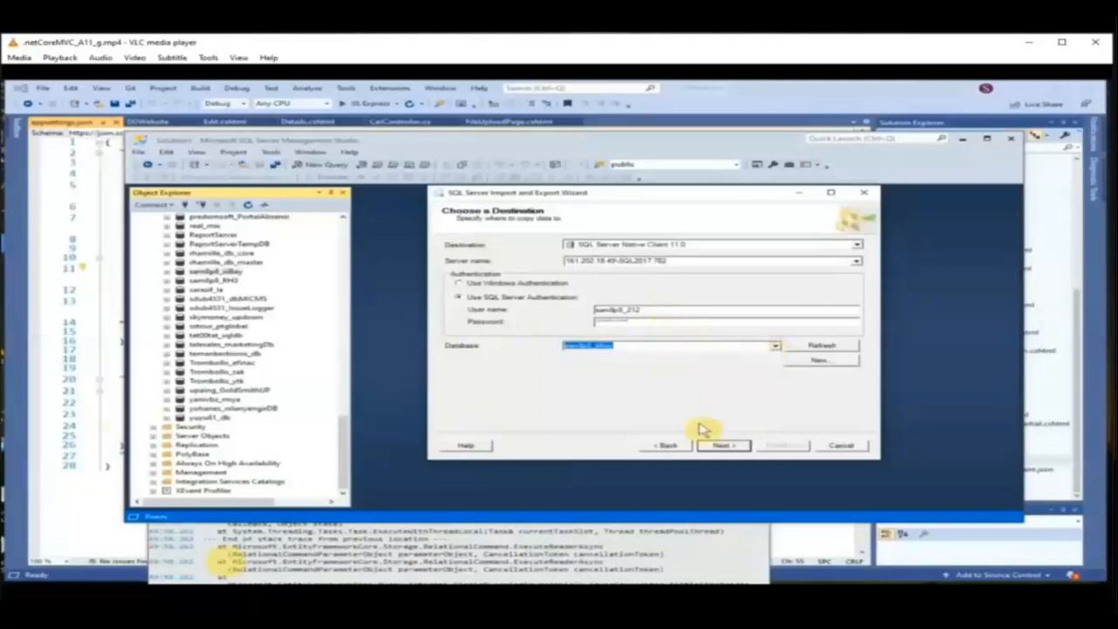
{"action": "left_click", "coordinate": [720, 446]}
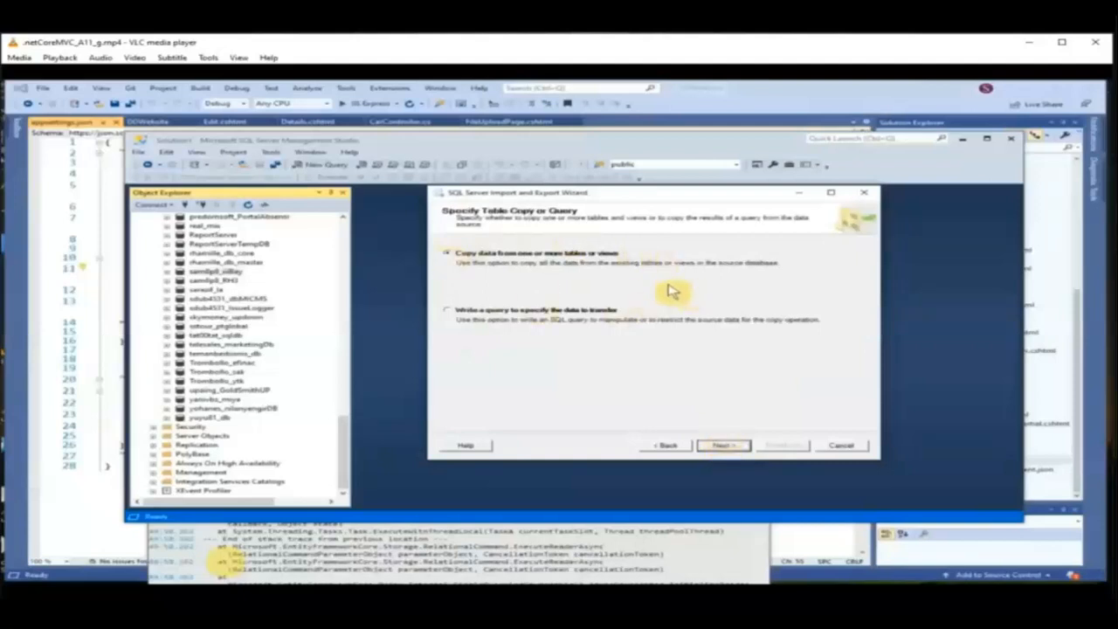
- Select the seven AspNet tables and dbo.Car as source tables to copy
{"action": "left_click", "coordinate": [724, 446]}
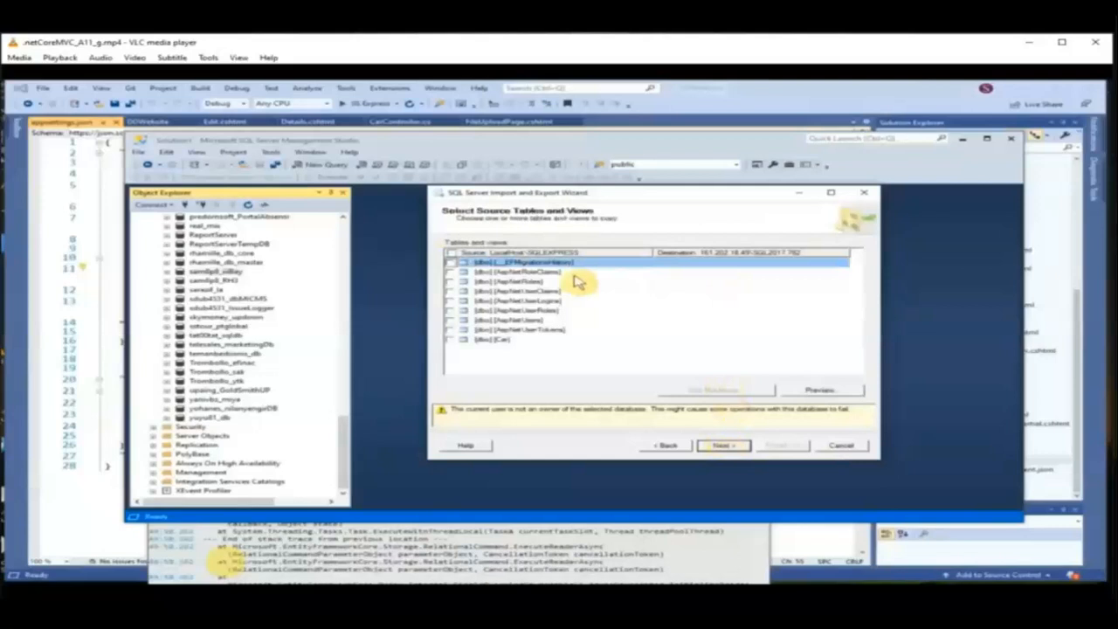
{"action": "left_click", "coordinate": [451, 272]}
{"action": "left_click", "coordinate": [450, 281]}
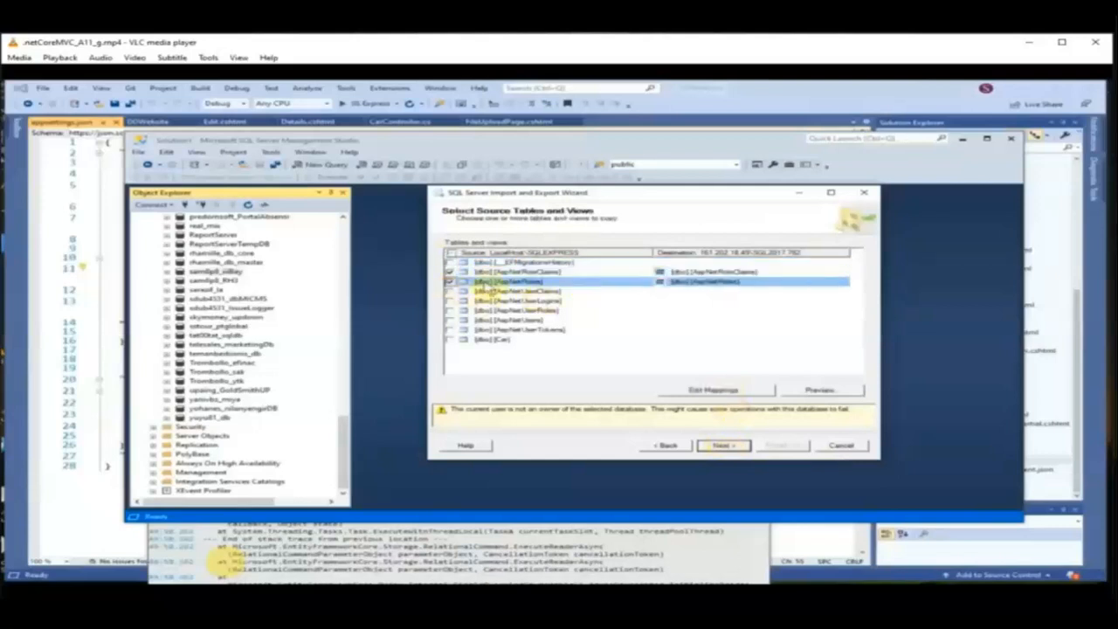
{"action": "left_click", "coordinate": [451, 291]}
{"action": "left_click", "coordinate": [451, 301]}
{"action": "left_click", "coordinate": [451, 310]}
{"action": "left_click", "coordinate": [450, 320]}
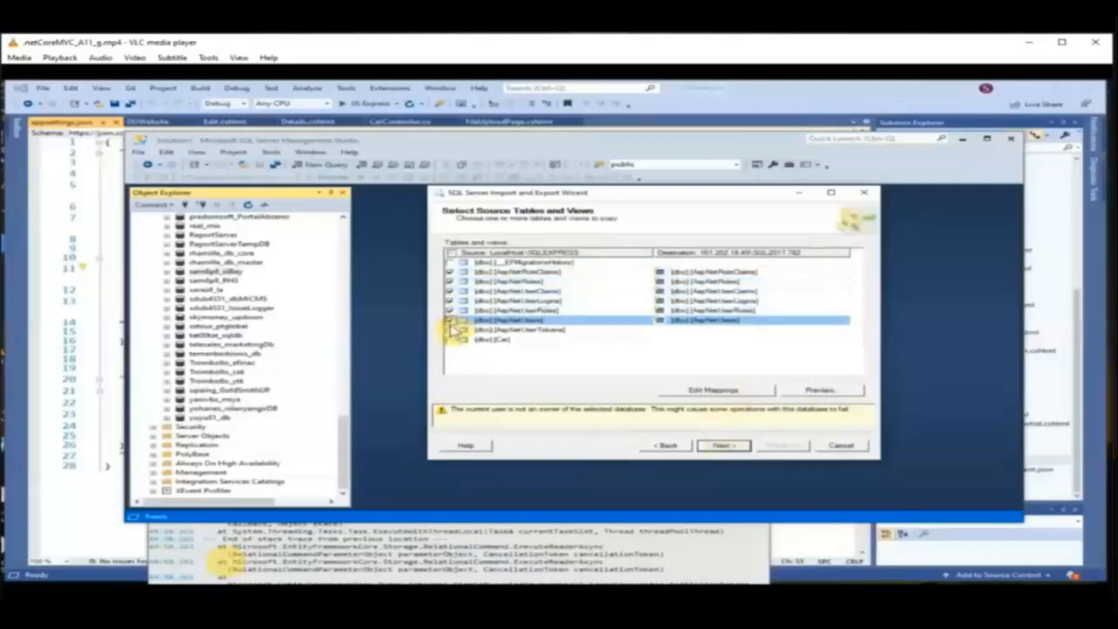
{"action": "left_click", "coordinate": [451, 329]}
{"action": "left_click", "coordinate": [451, 339]}
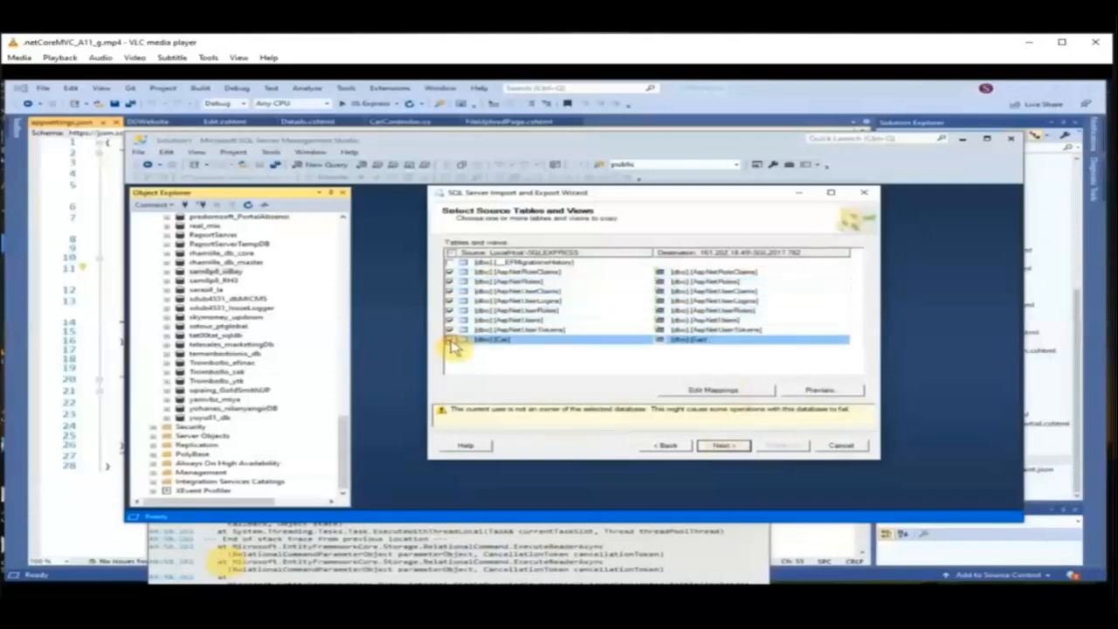
- Set the Car table mapping to enable identity insert and drop and re-create the destination table
{"action": "left_click", "coordinate": [714, 391]}
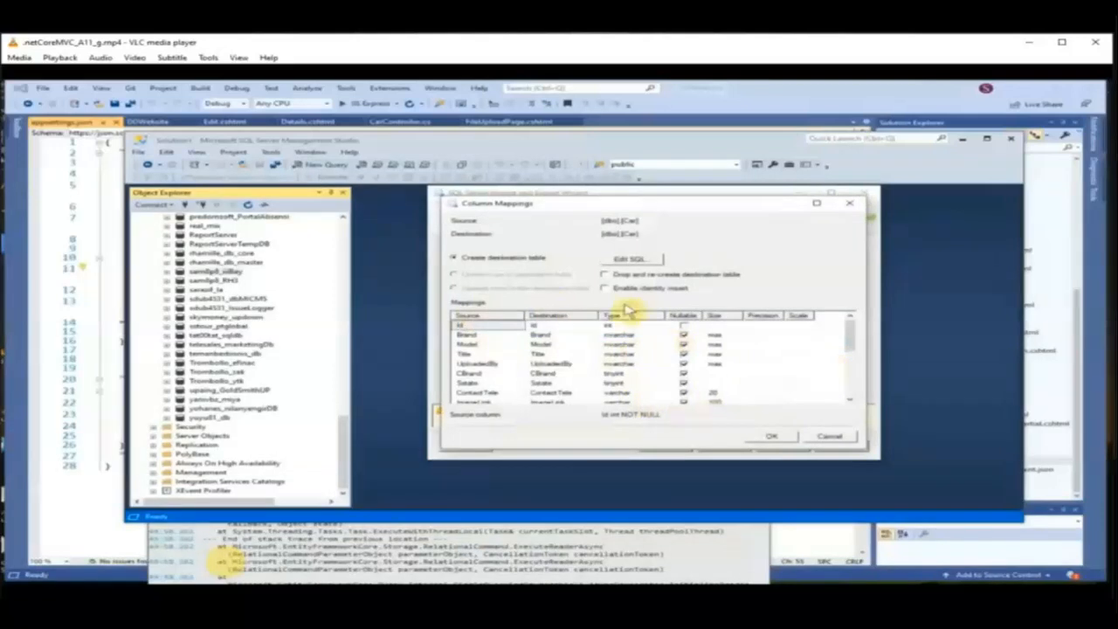
{"action": "left_click", "coordinate": [604, 287]}
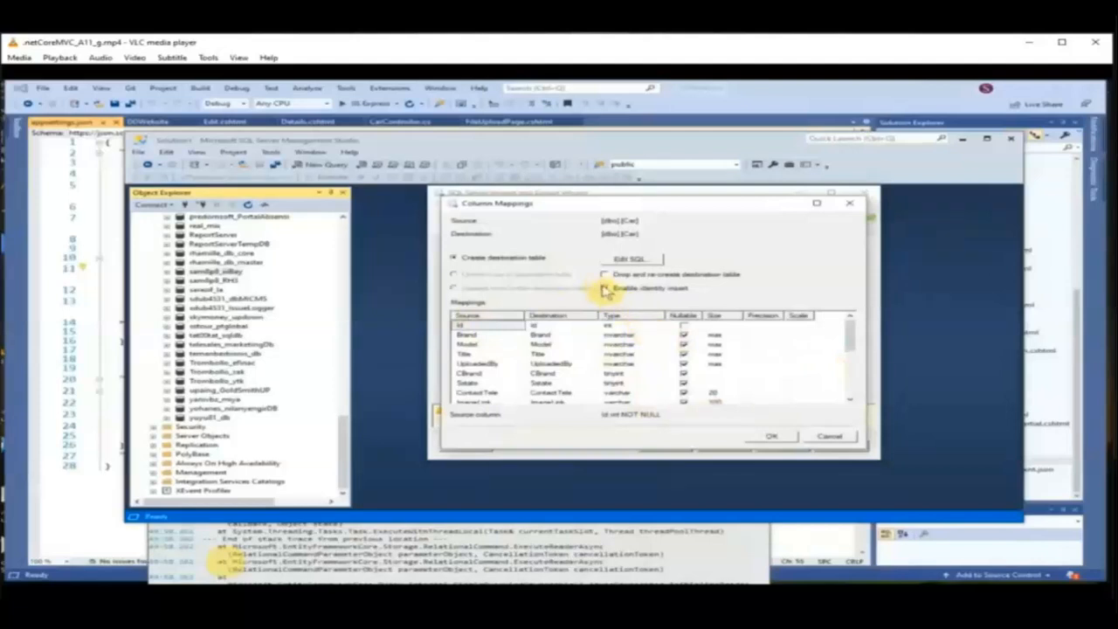
{"action": "left_click", "coordinate": [604, 274]}
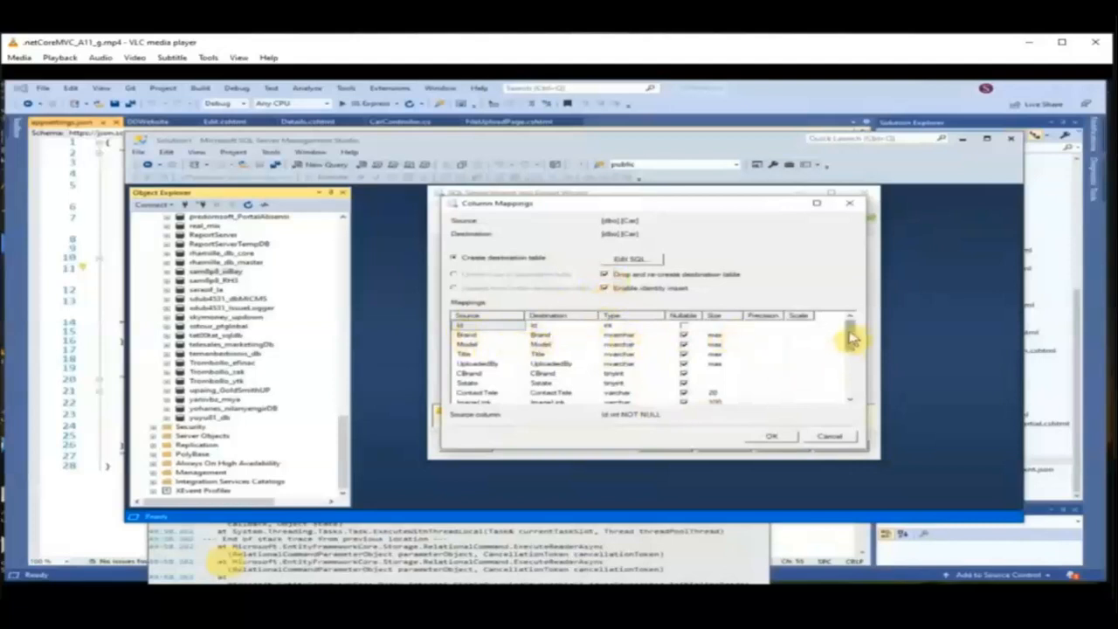
{"action": "left_click_drag", "start_coordinate": [852, 339], "coordinate": [848, 381]}
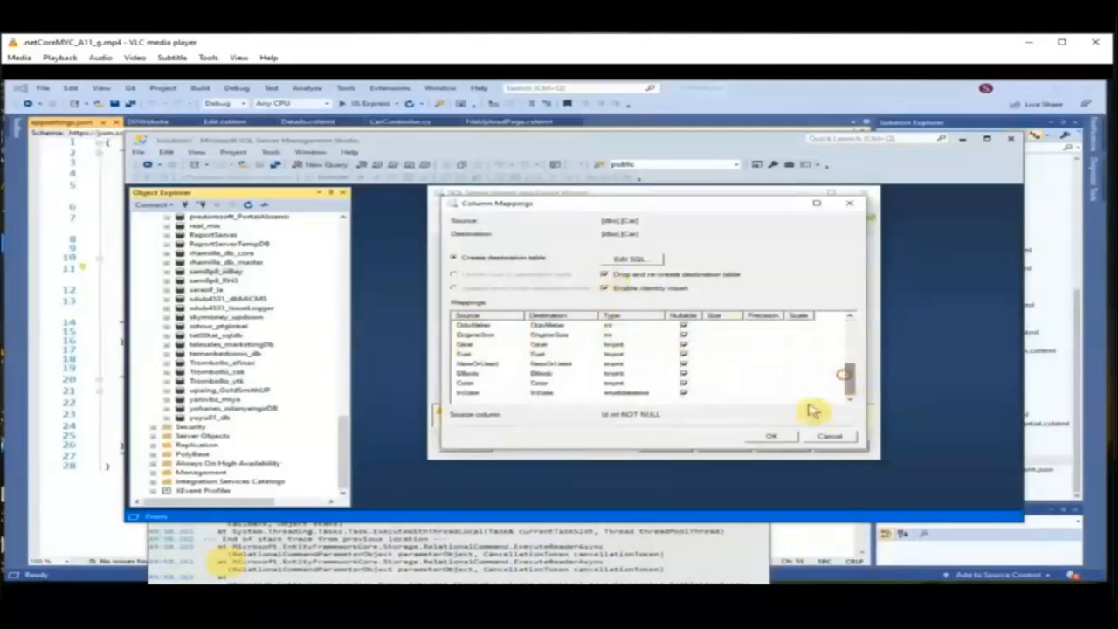
{"action": "left_click", "coordinate": [777, 437]}
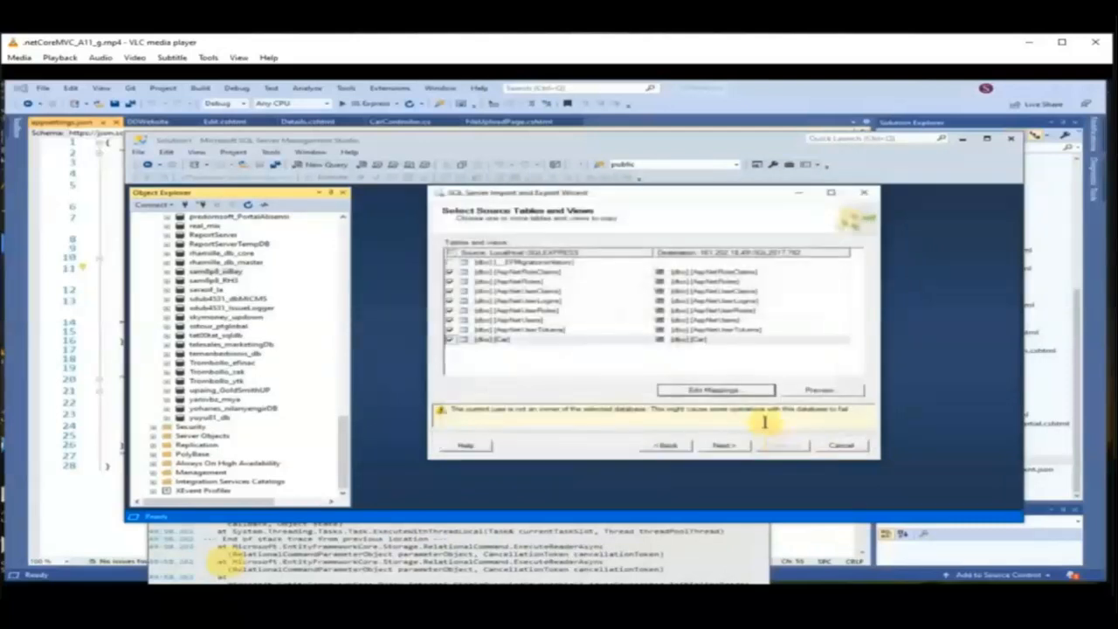
- Set On Error and On Truncation to Ignore, then run the copy package
{"action": "left_click", "coordinate": [724, 446]}
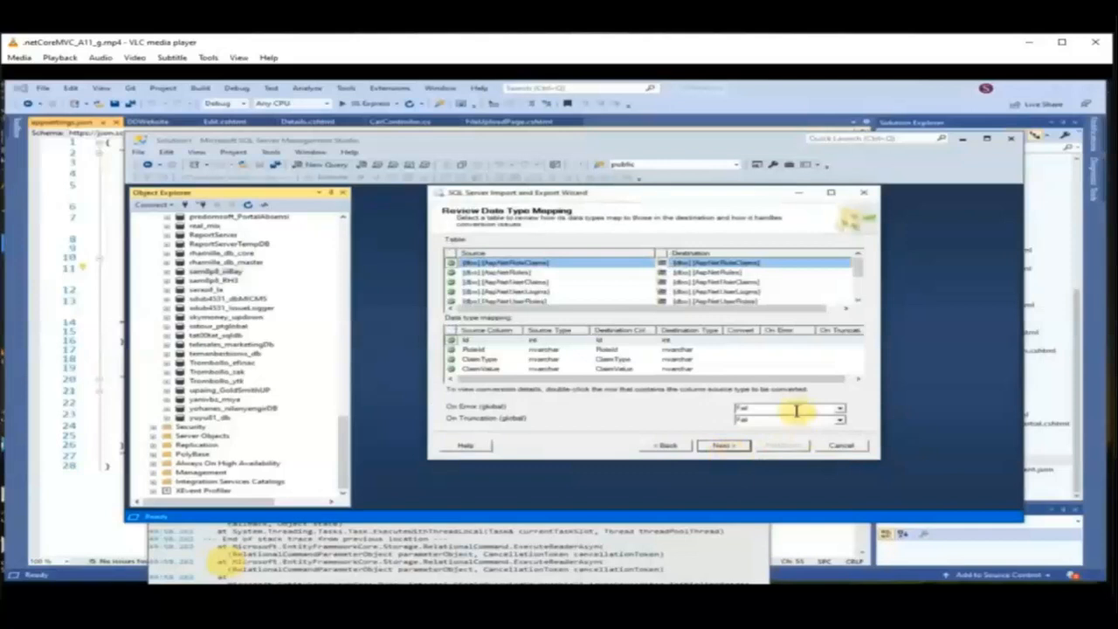
{"action": "left_click", "coordinate": [840, 410]}
{"action": "left_click", "coordinate": [777, 427]}
{"action": "left_click", "coordinate": [838, 421]}
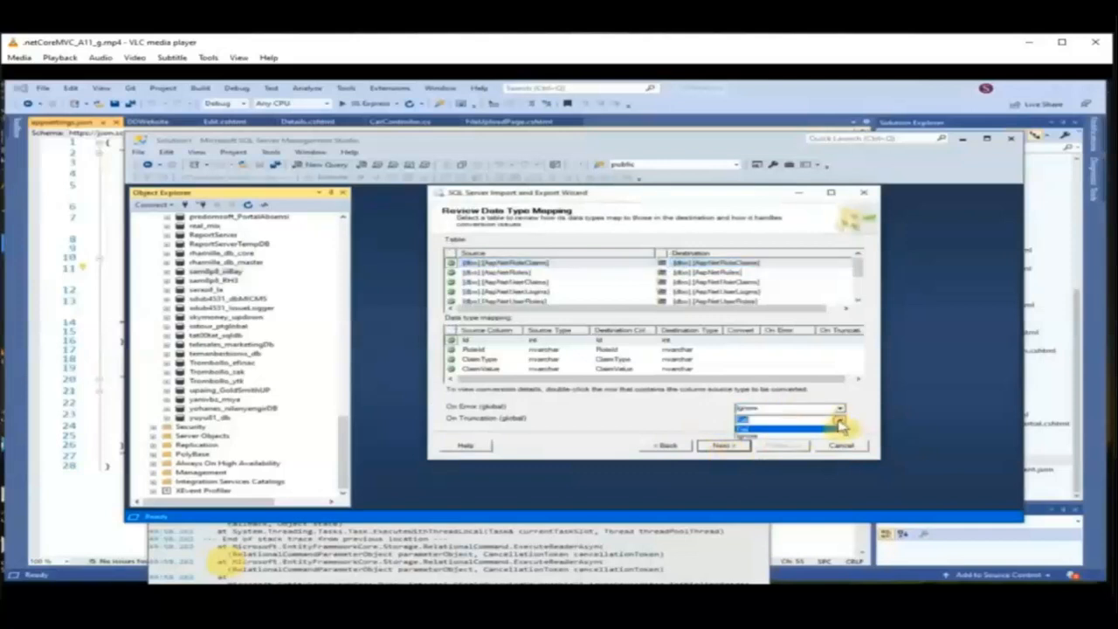
{"action": "left_click", "coordinate": [772, 429]}
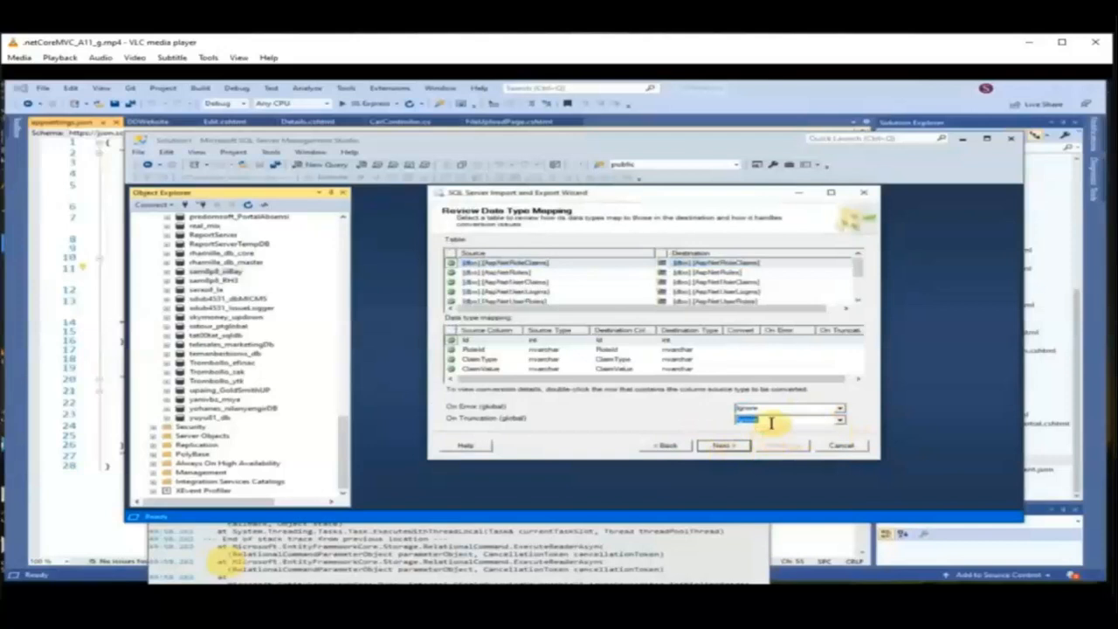
{"action": "left_click", "coordinate": [724, 445]}
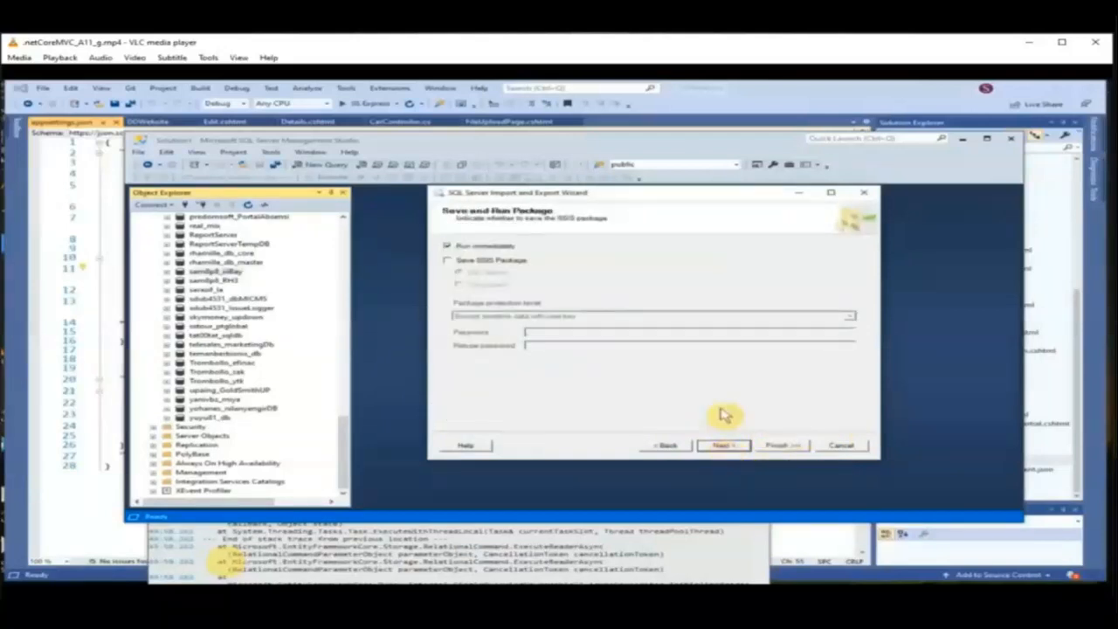
{"action": "left_click", "coordinate": [721, 445]}
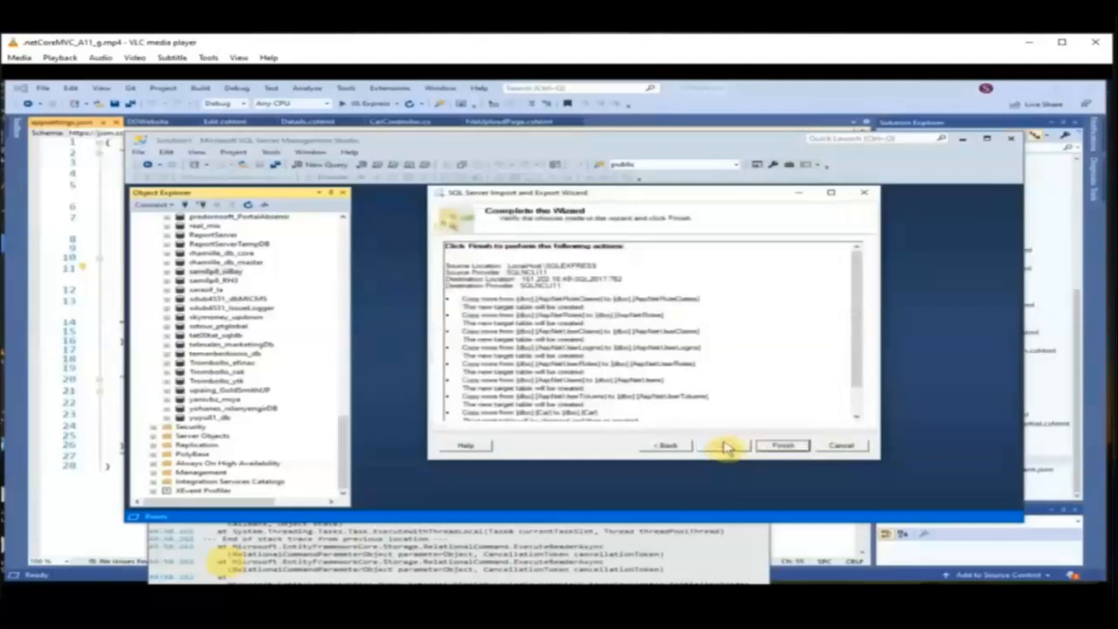
{"action": "left_click", "coordinate": [780, 446]}
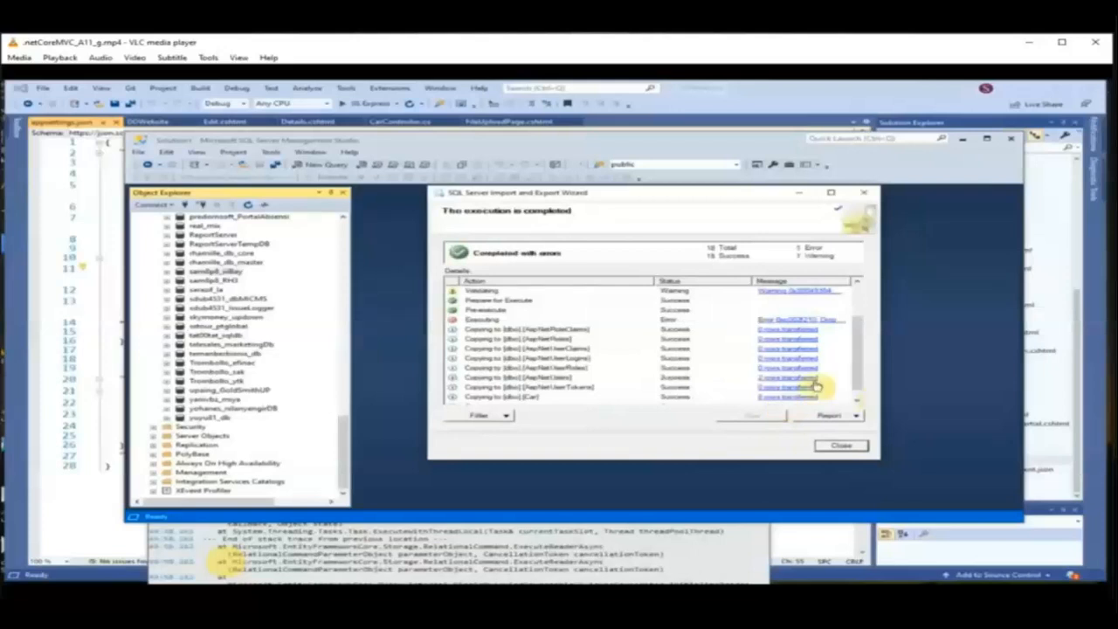
- Read the error about dropping the missing Car table, dismiss it, and close the wizard
{"action": "left_click_drag", "start_coordinate": [859, 379], "coordinate": [859, 348]}
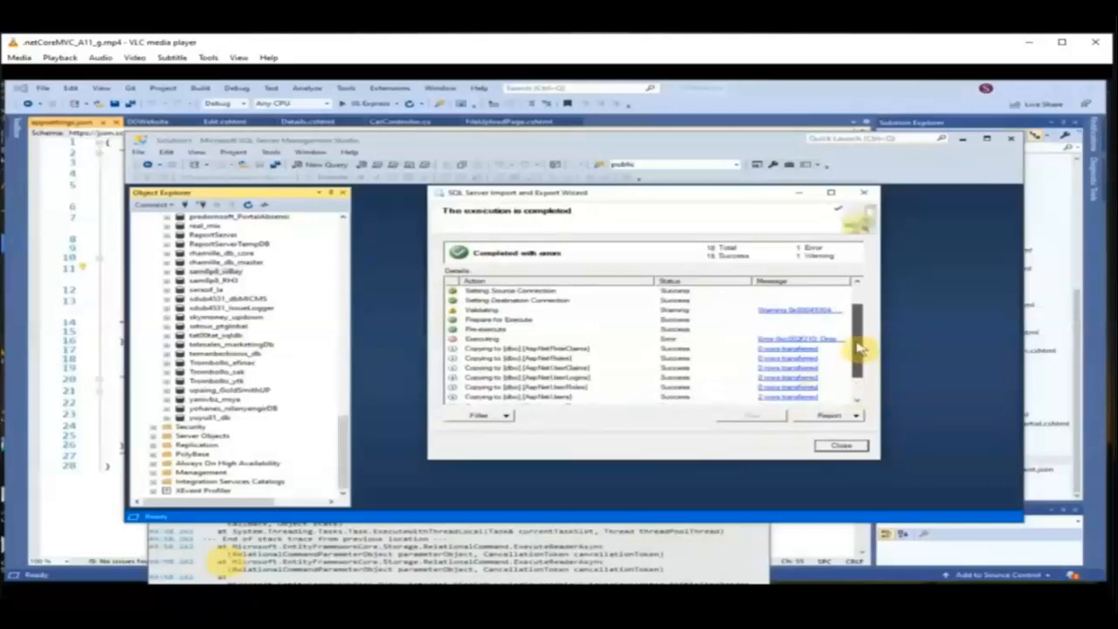
{"action": "left_click", "coordinate": [782, 340]}
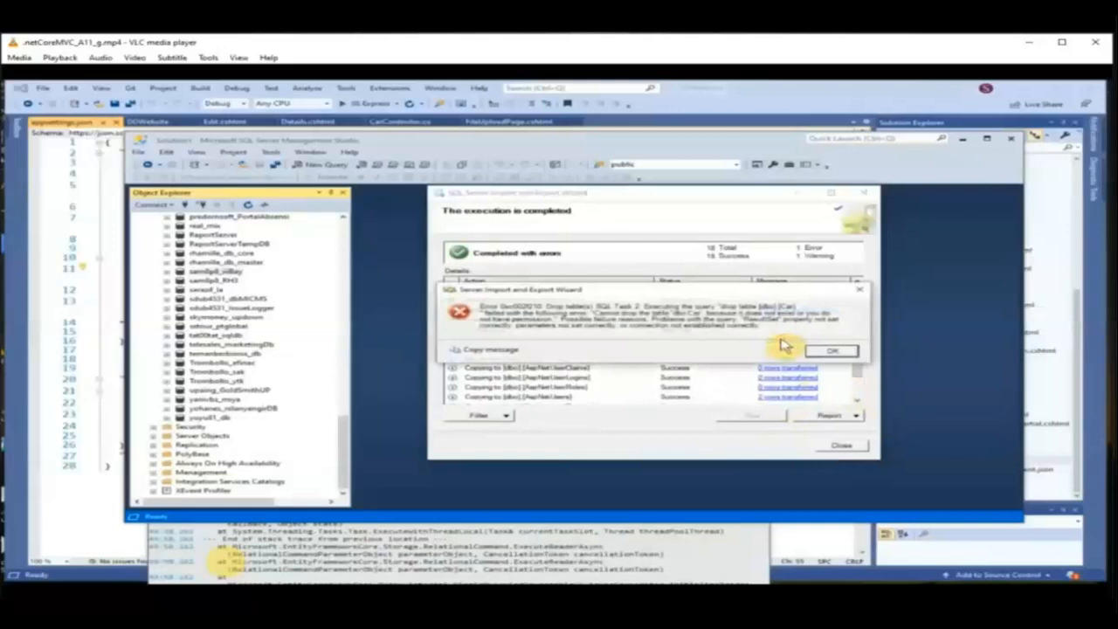
{"action": "left_click", "coordinate": [821, 352]}
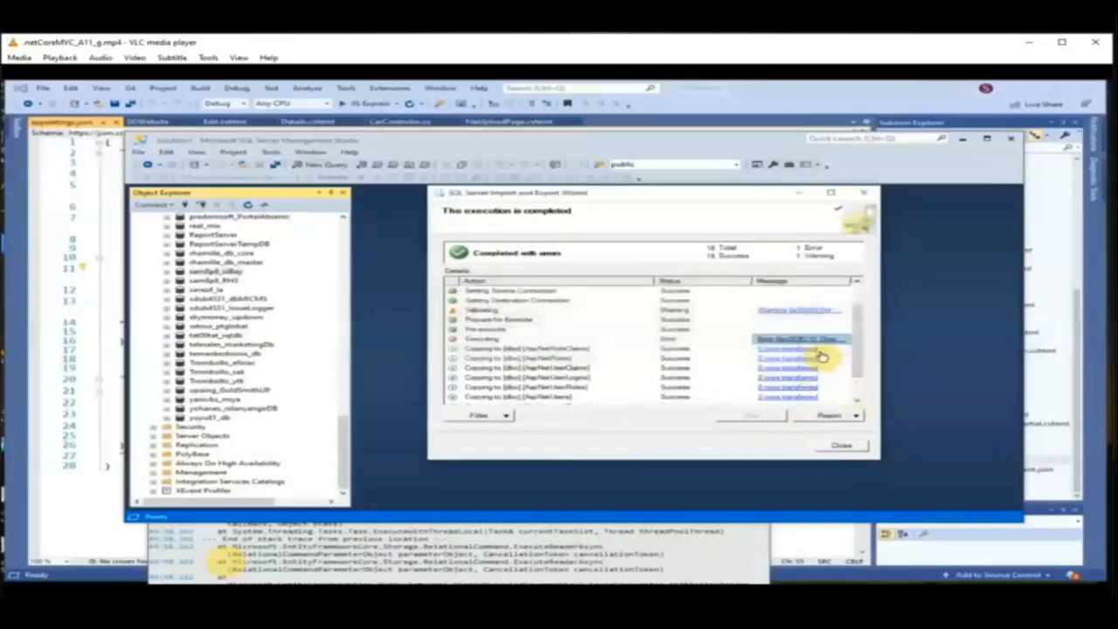
{"action": "left_click", "coordinate": [839, 446]}
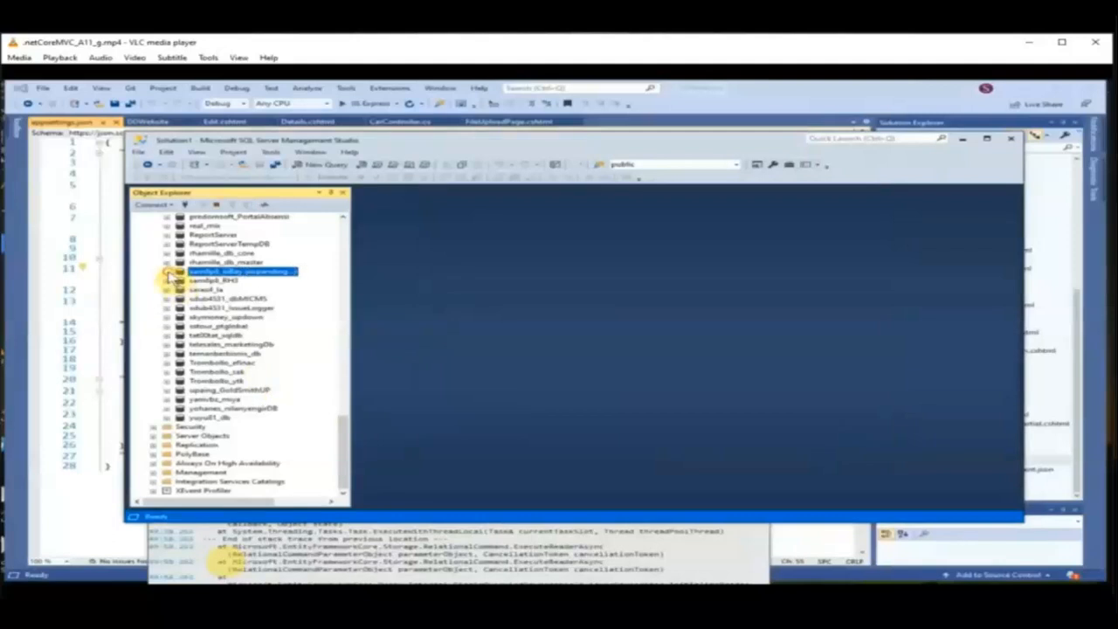
- Expand the remote database's Tables and open dbo.Car with Edit Top 200 Rows
{"action": "left_click", "coordinate": [167, 272]}
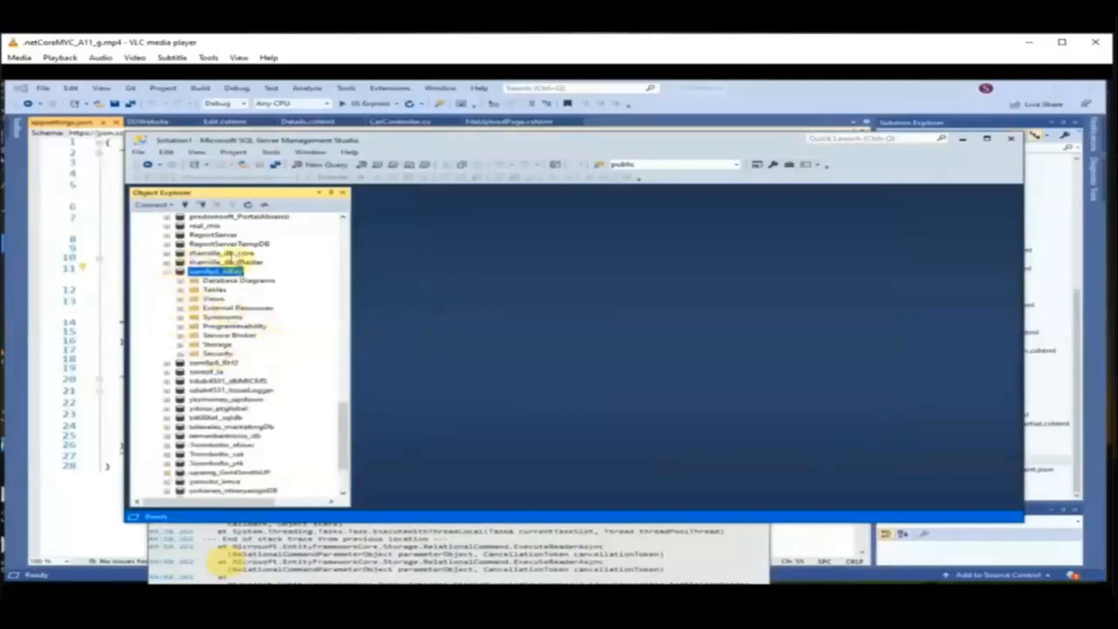
{"action": "left_click", "coordinate": [180, 289]}
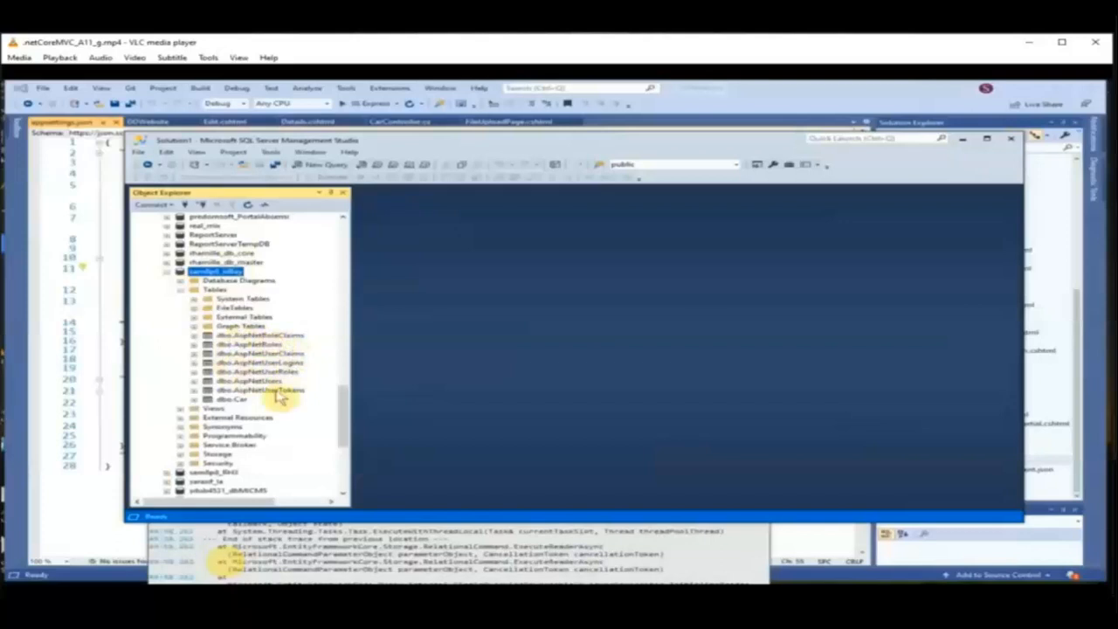
{"action": "left_click", "coordinate": [194, 400]}
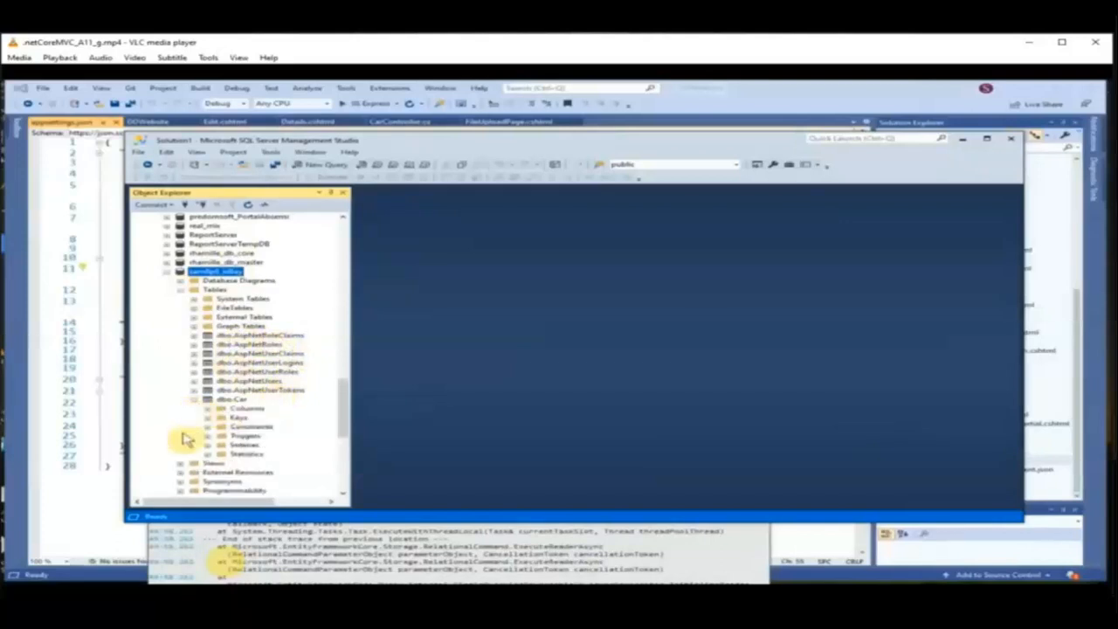
{"action": "left_click", "coordinate": [235, 402]}
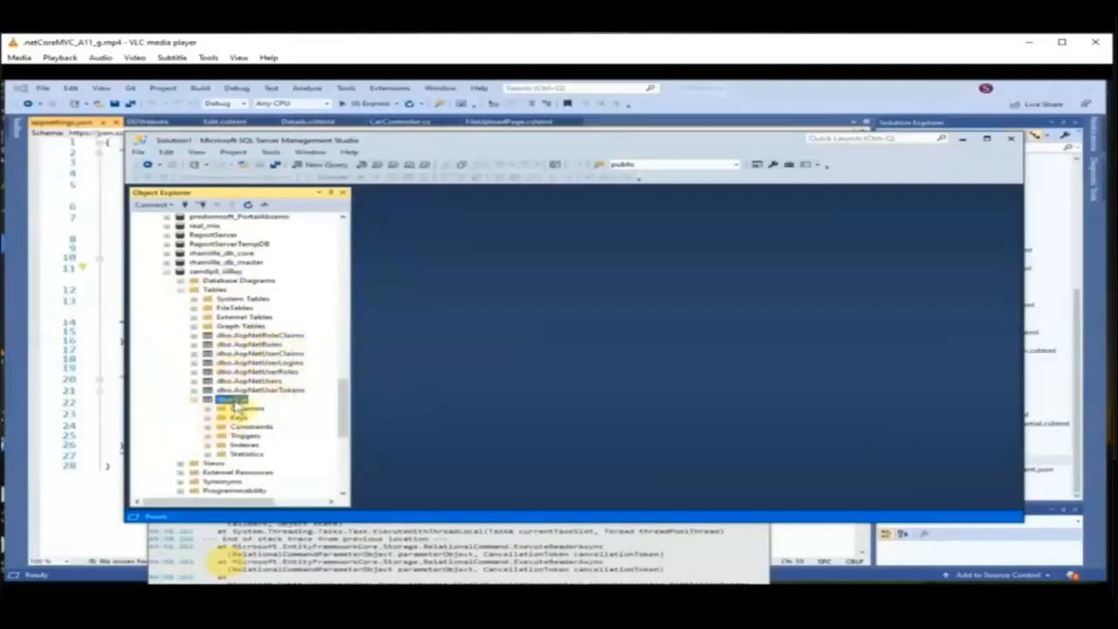
{"action": "right_click", "coordinate": [236, 407]}
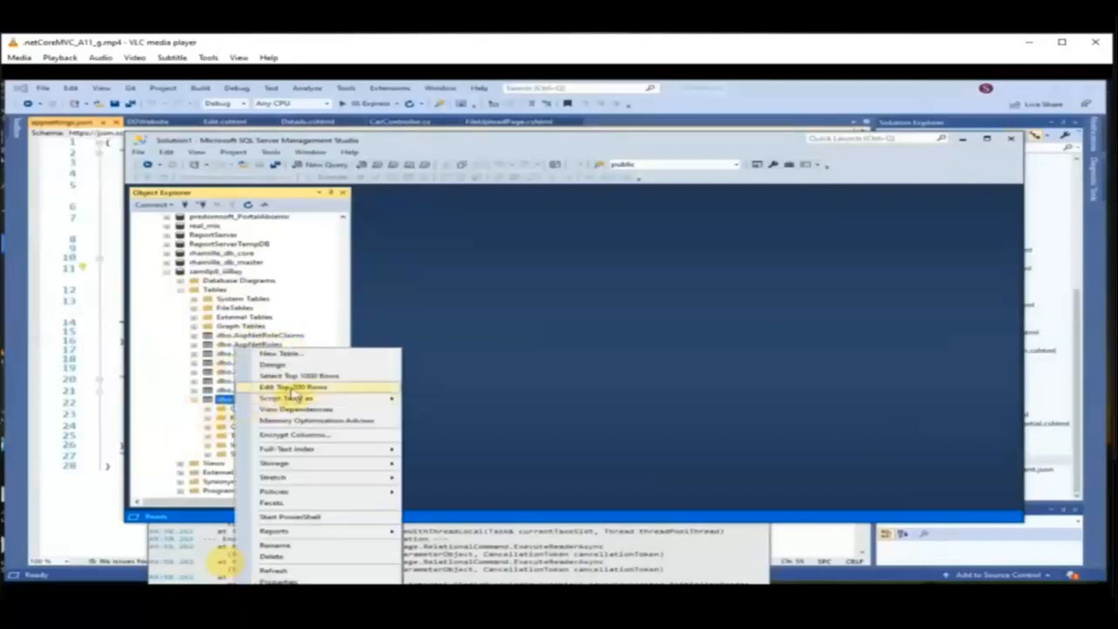
{"action": "left_click", "coordinate": [295, 388]}
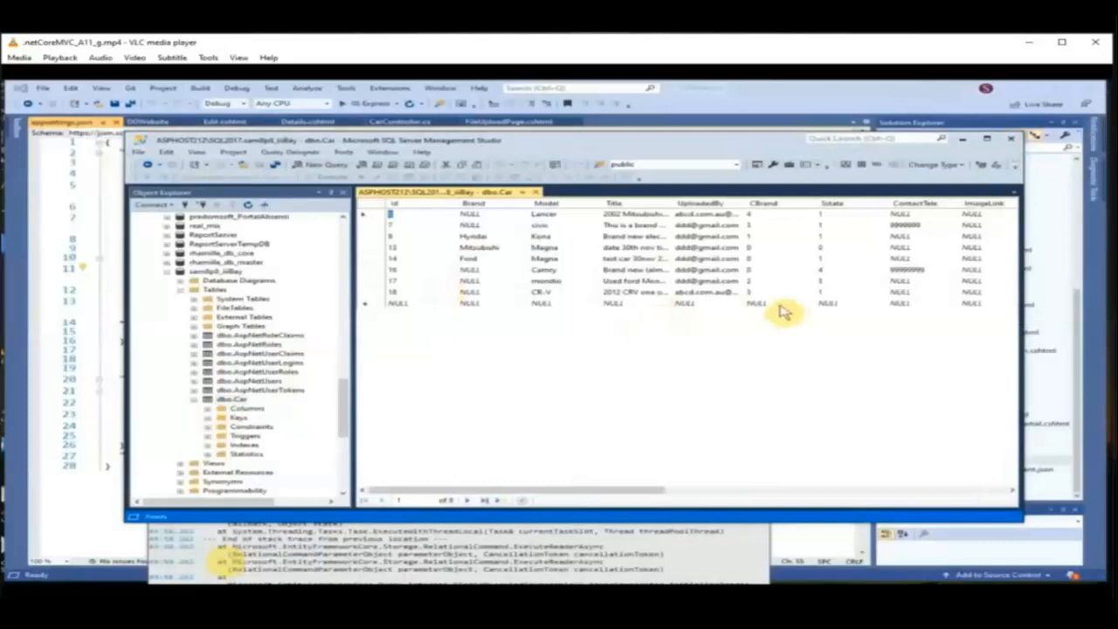
- Scroll the Car grid horizontally to review its columns
{"action": "left_click_drag", "start_coordinate": [654, 487], "coordinate": [668, 495]}
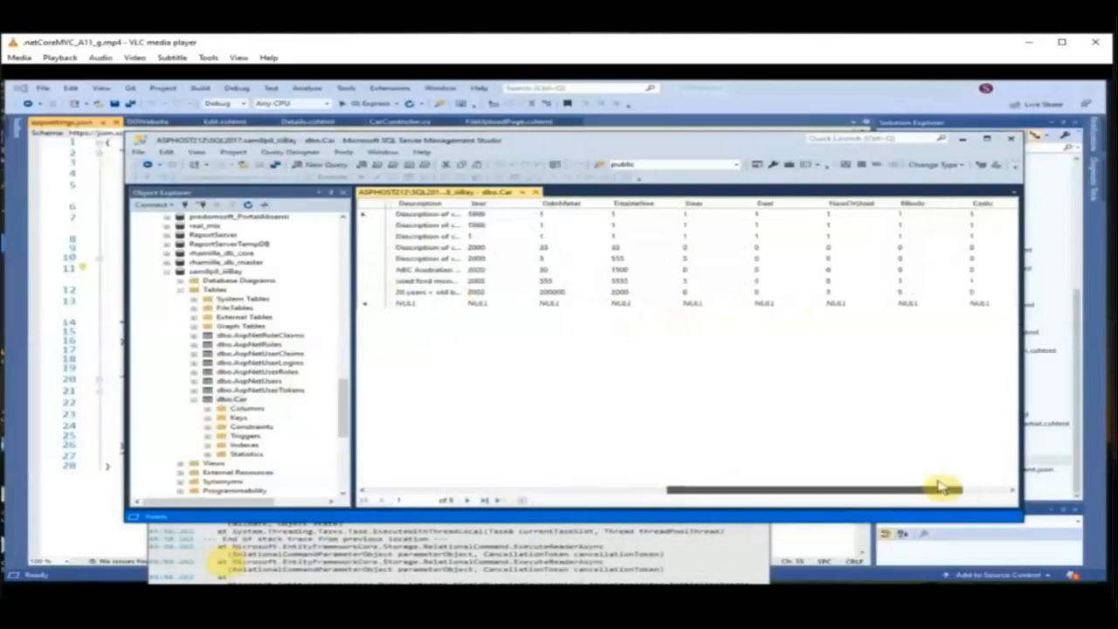